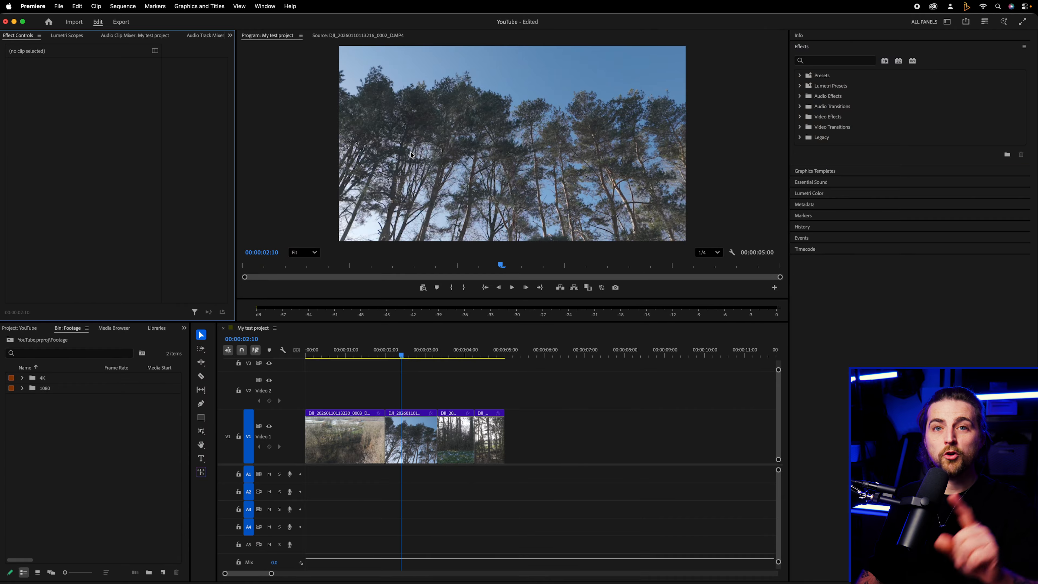
Show the Effects panel
click(275, 10)
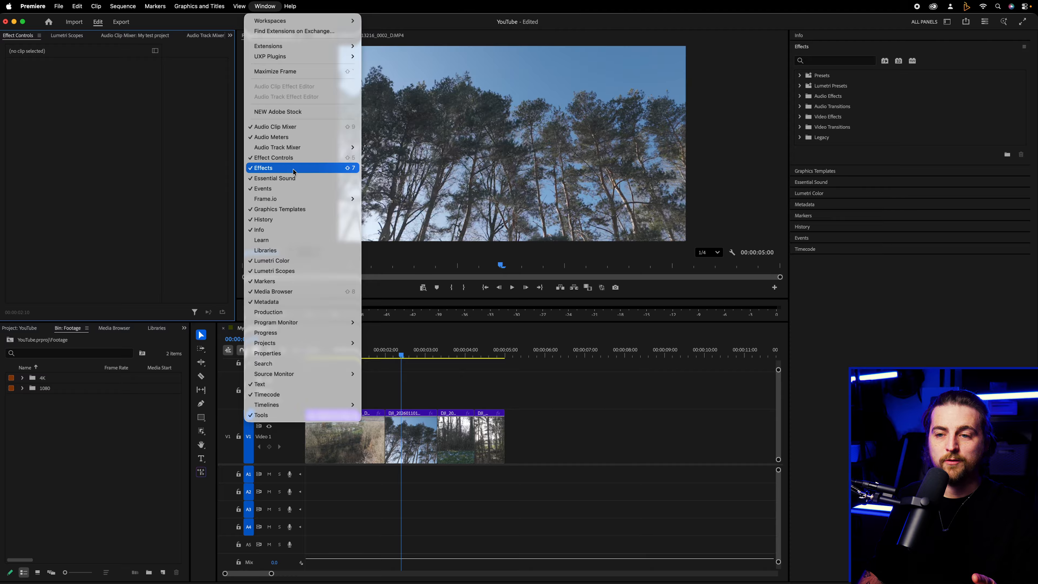
click(264, 168)
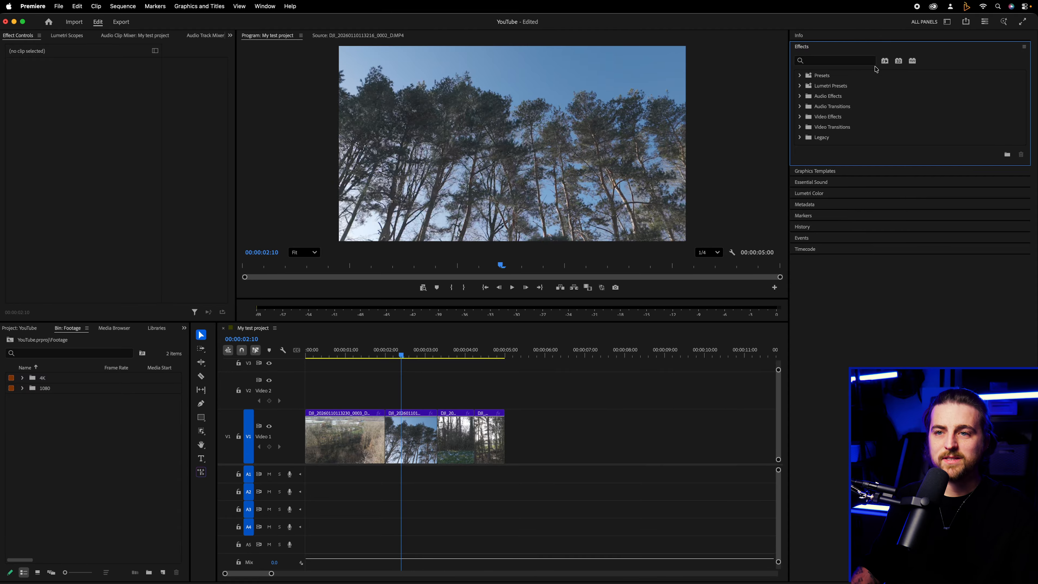
Try out the Effects workspace and return to the All Panels workspace
click(271, 5)
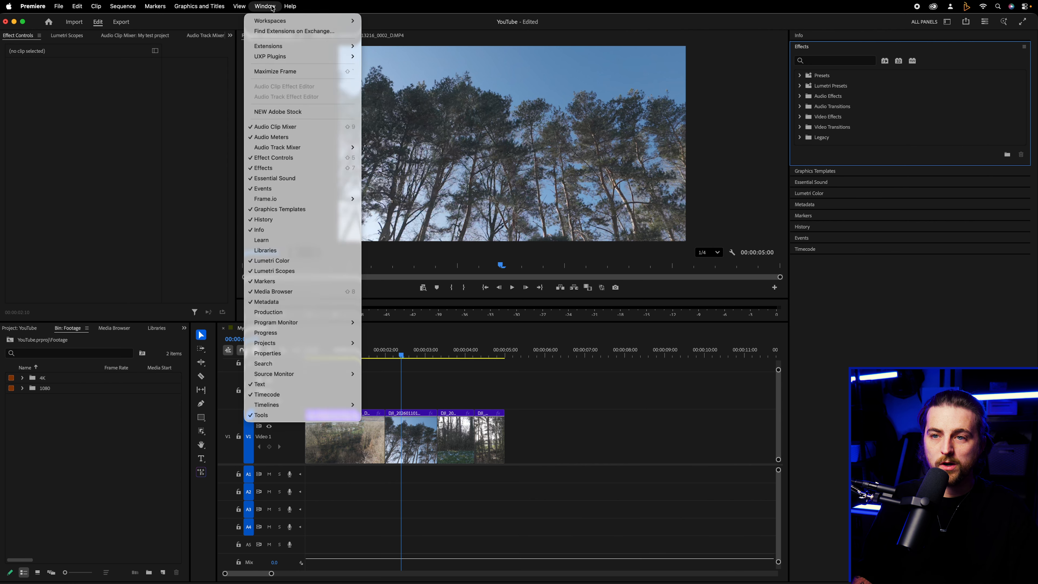
mouse_move(276, 21)
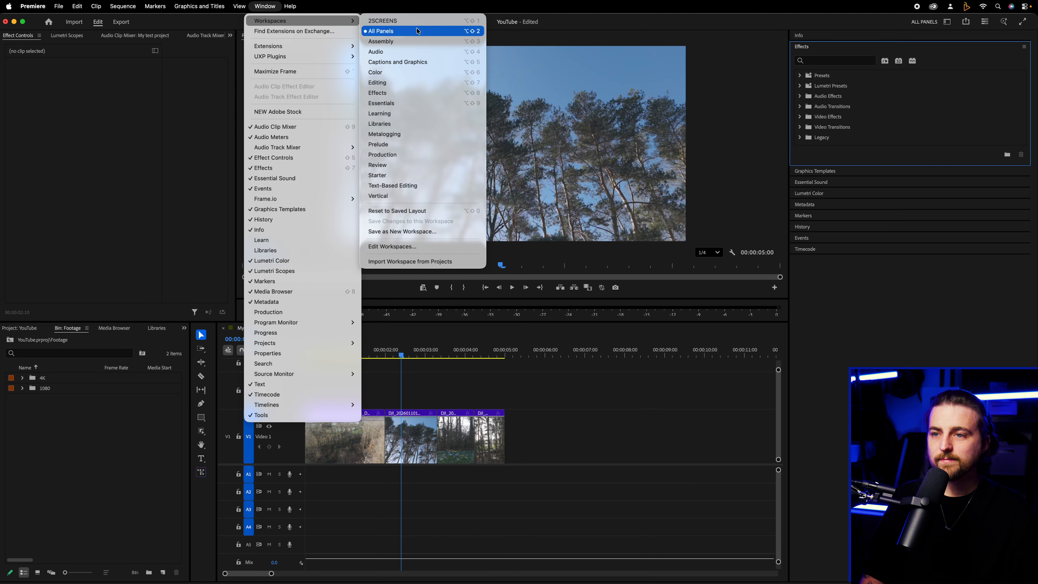
click(415, 93)
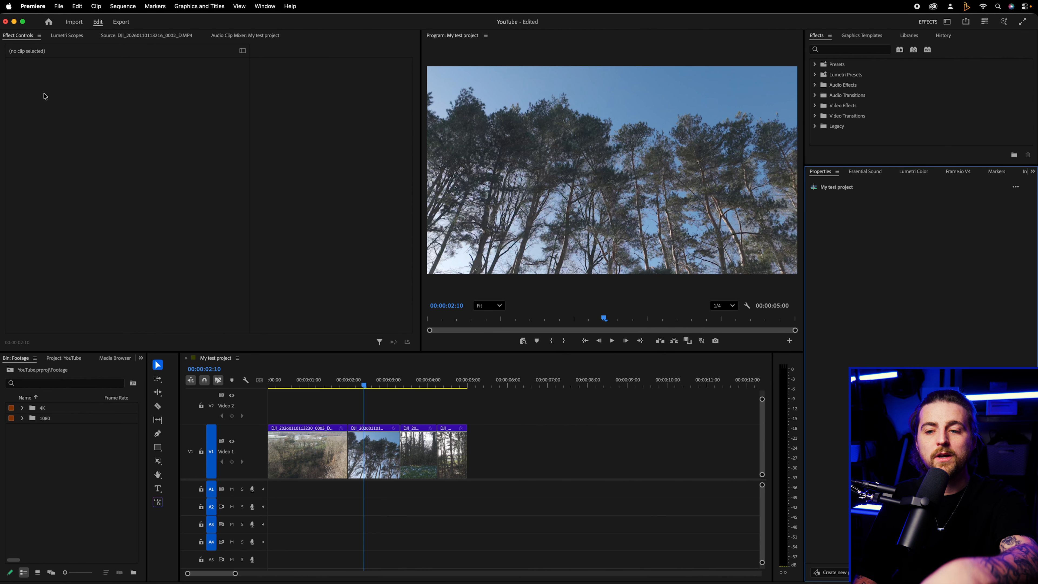
click(262, 3)
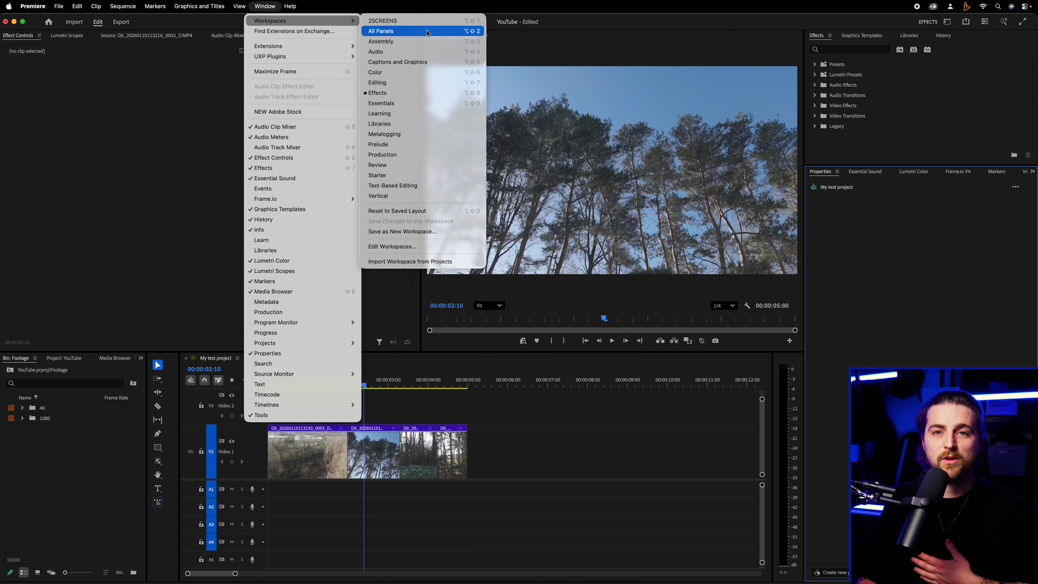
click(427, 31)
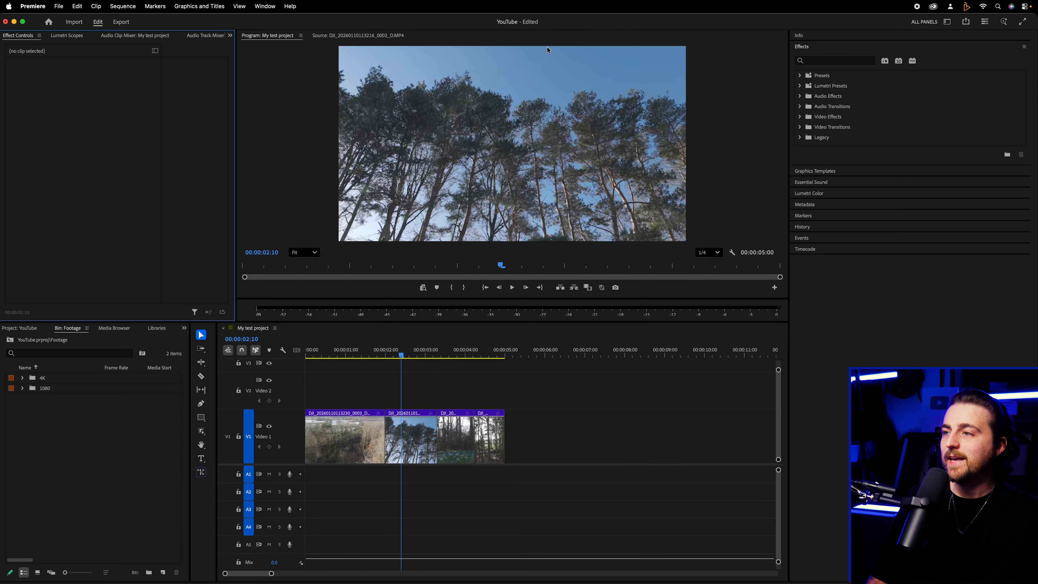
Make the Effects panel wider and taller and expand its Video Effects category
drag(789, 82, 747, 111)
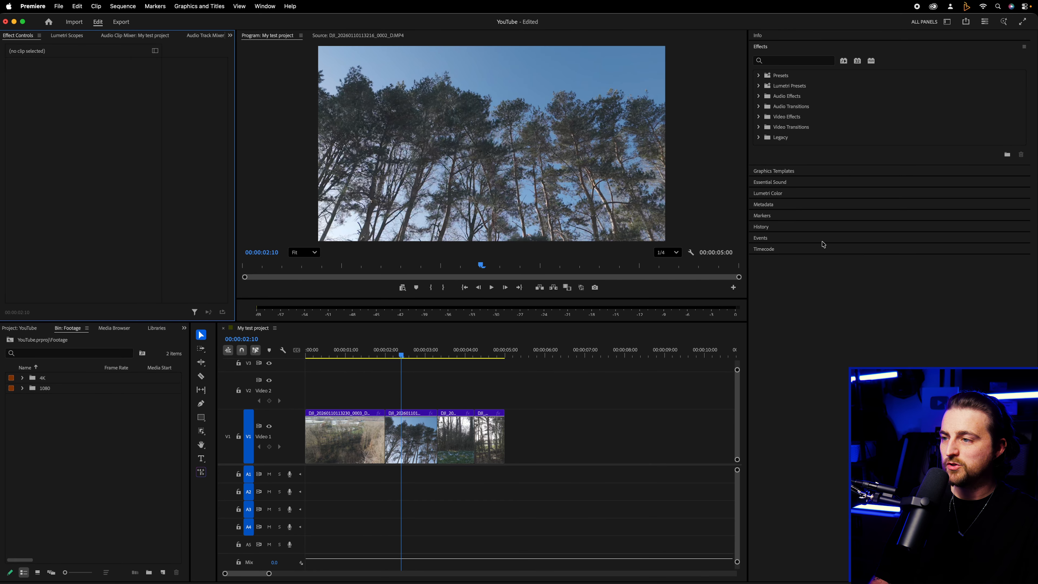
drag(877, 166, 877, 283)
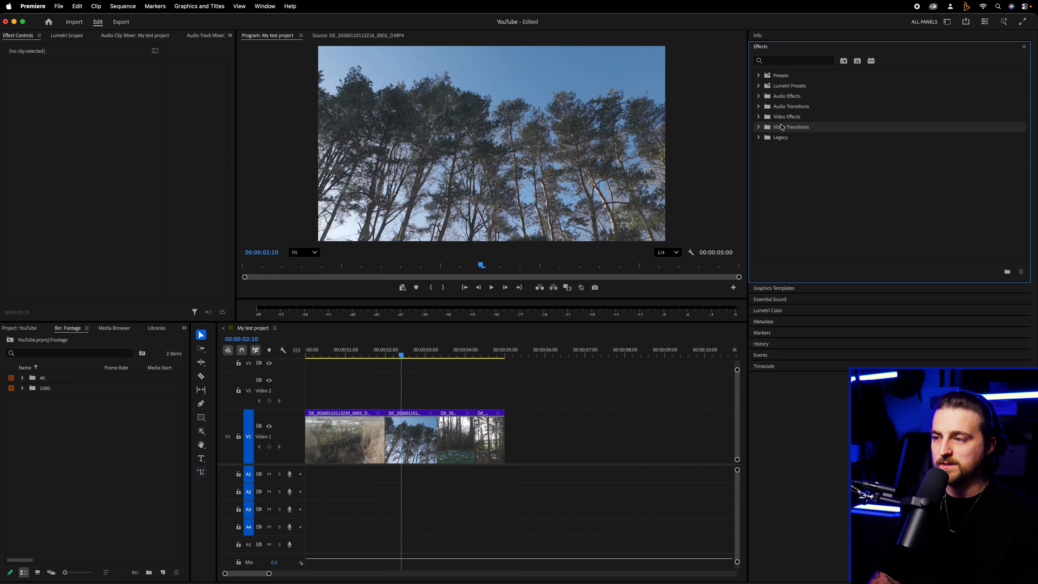
click(762, 120)
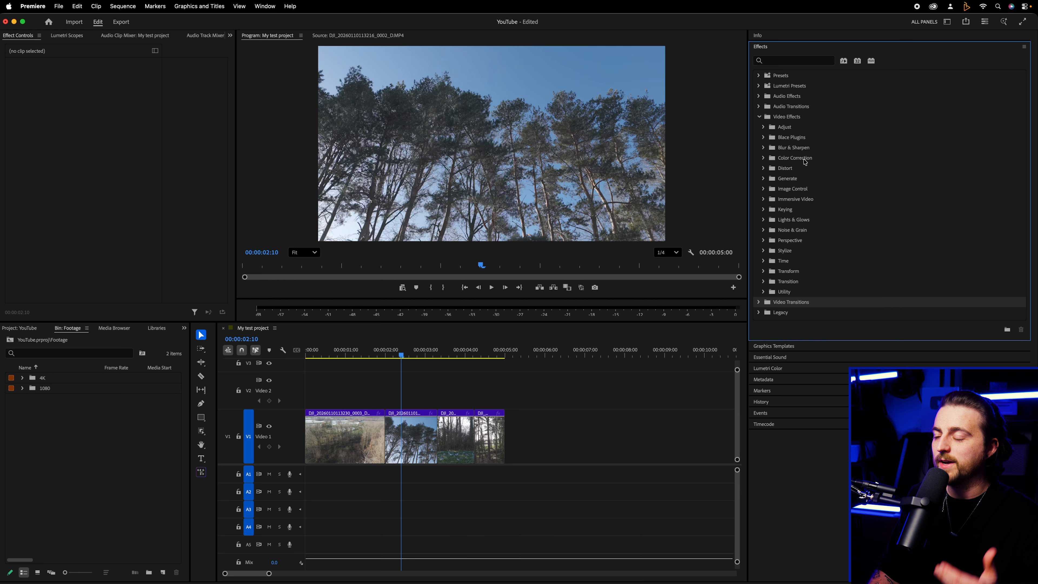
click(799, 178)
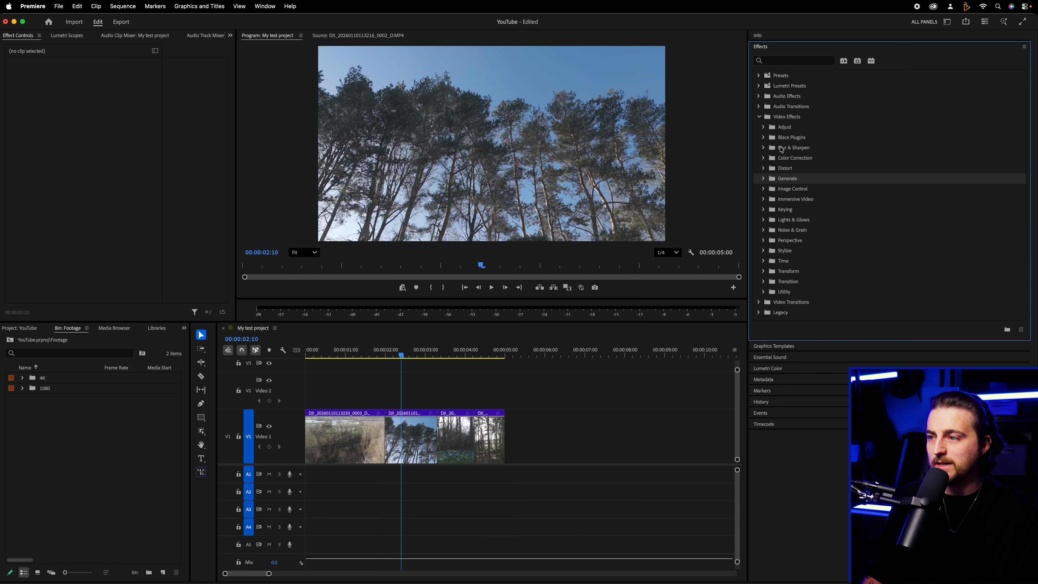
Apply the Levels effect from the Adjust category to the second clip on track V1
click(764, 128)
click(795, 139)
click(797, 148)
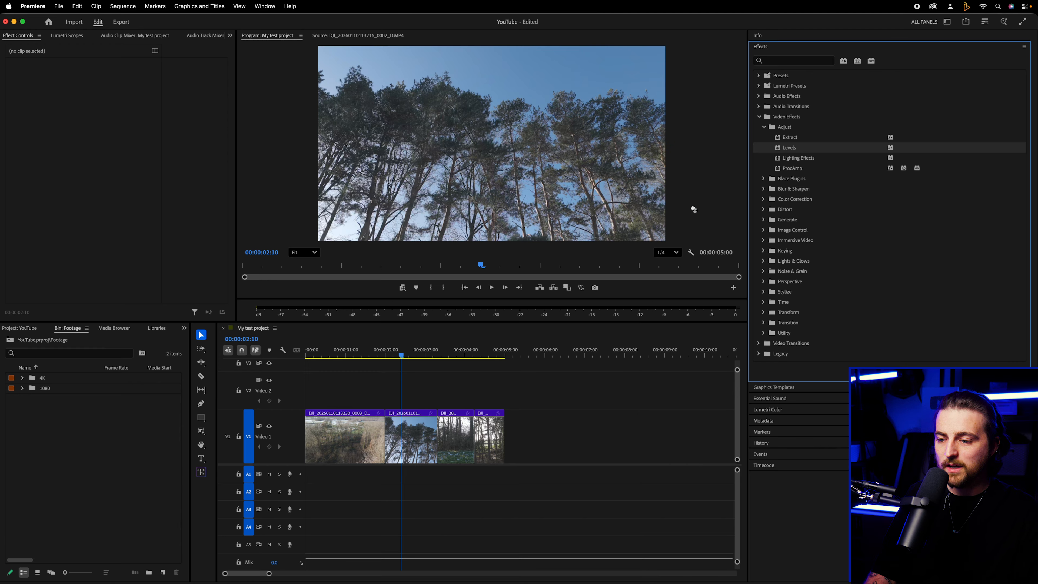
drag(453, 405, 418, 429)
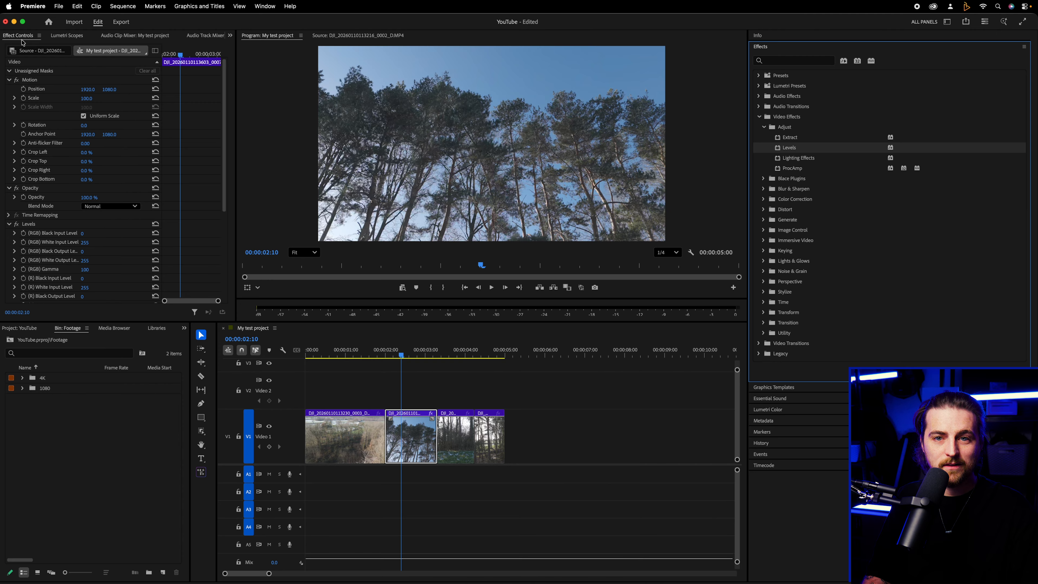
Widen the Effect Controls panel and bring the full list of Levels parameters into view
drag(236, 116, 291, 117)
click(775, 63)
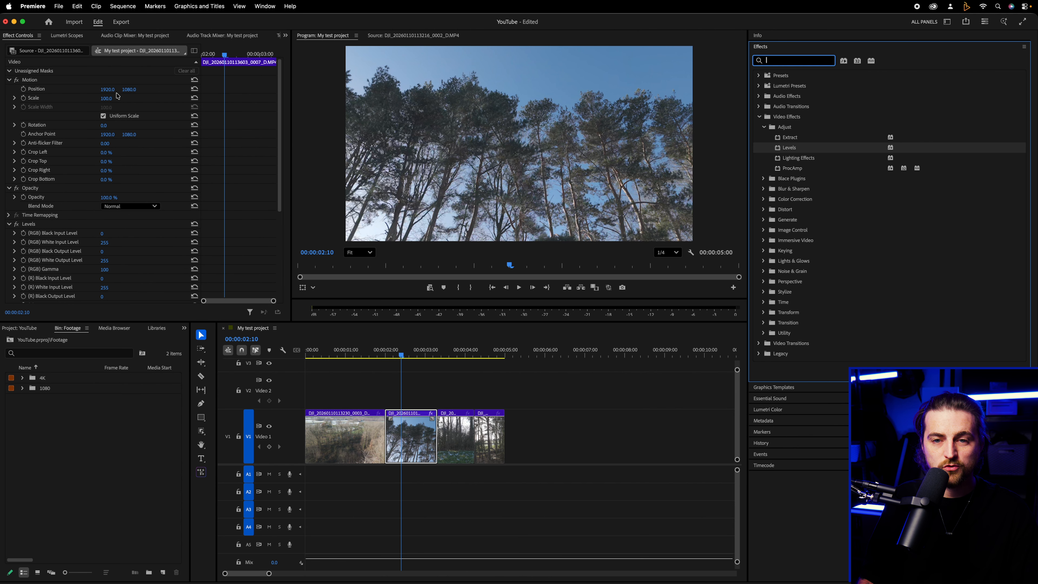
scroll(83, 95, down, 6)
click(33, 91)
click(9, 90)
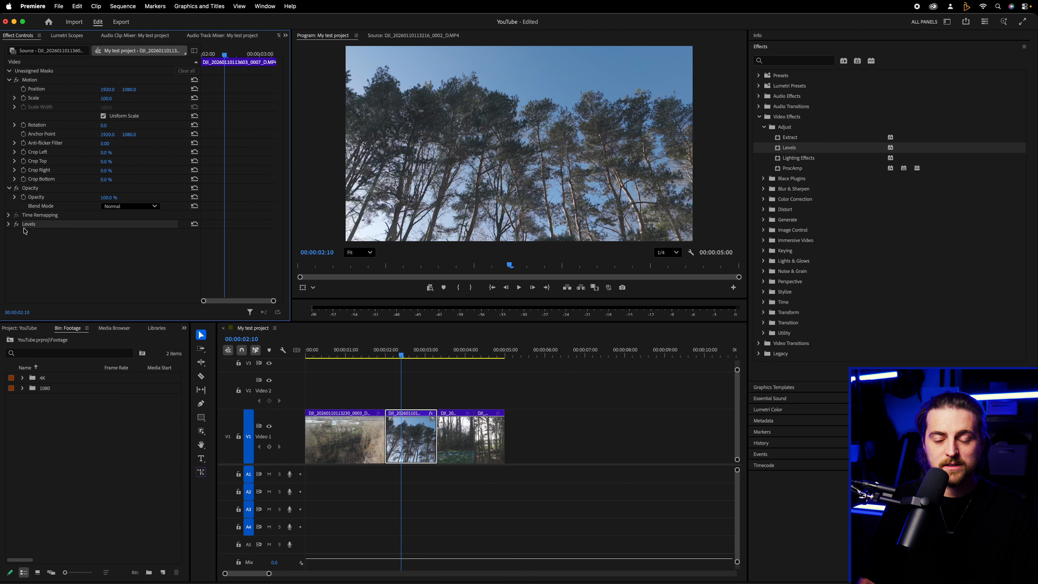
click(9, 225)
scroll(85, 153, down, 5)
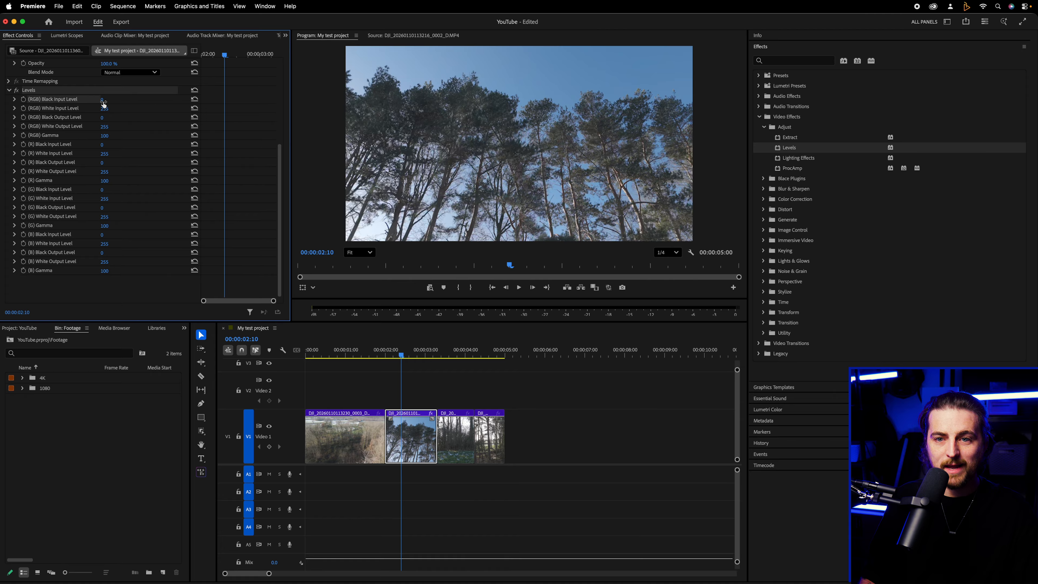
Set Levels to RGB Black Input 40, White Input 221, Gamma 70, red White Input 211 and Black Output 29, and adjust red Gamma and green Black Input
drag(102, 100, 105, 150)
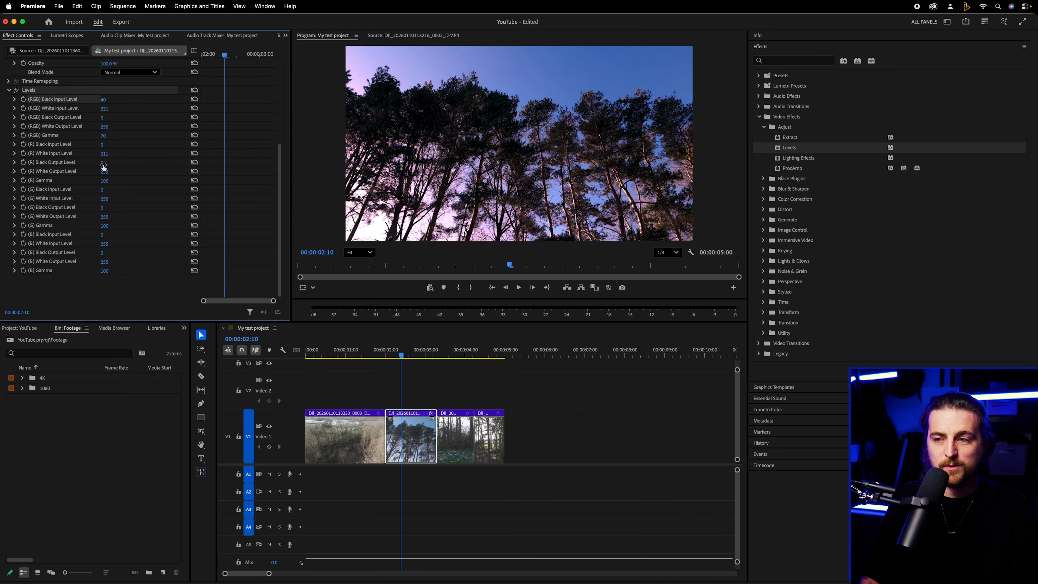
drag(105, 180, 112, 182)
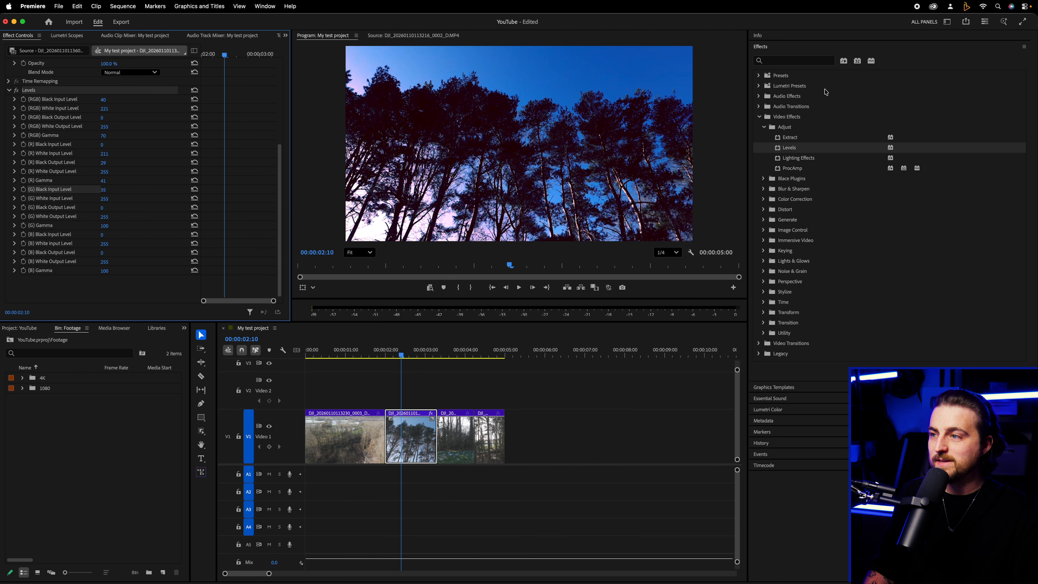
scroll(89, 186, up, 1)
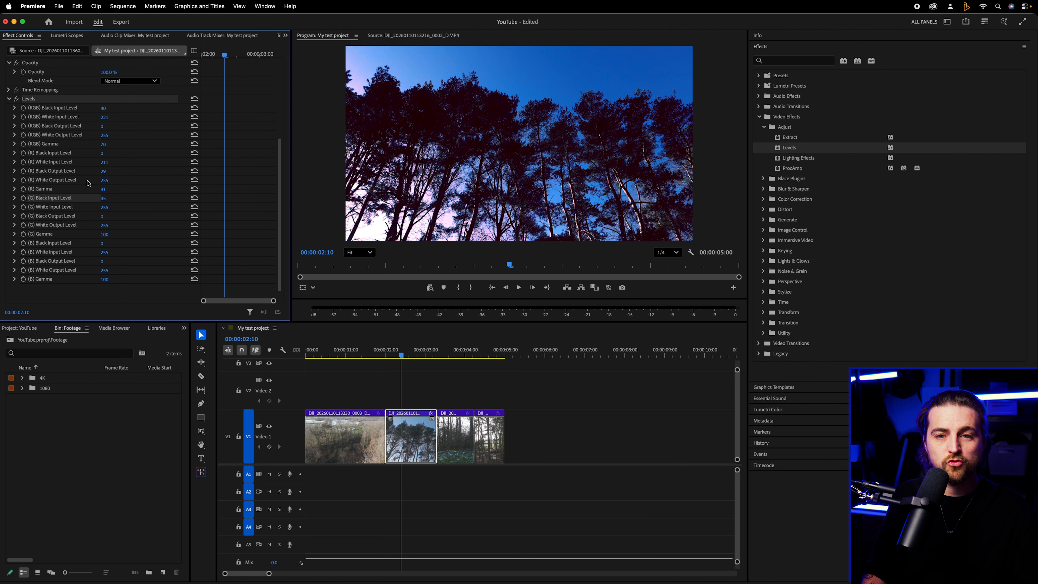
scroll(88, 183, up, 5)
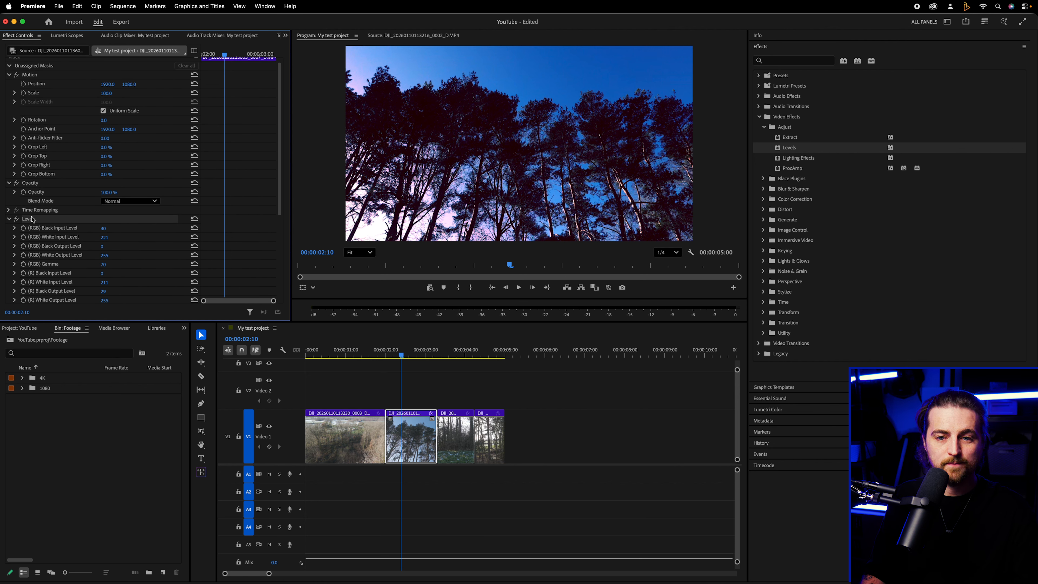
Open the Learn panel, docking it in the Effect Controls panel group, and close it
click(262, 5)
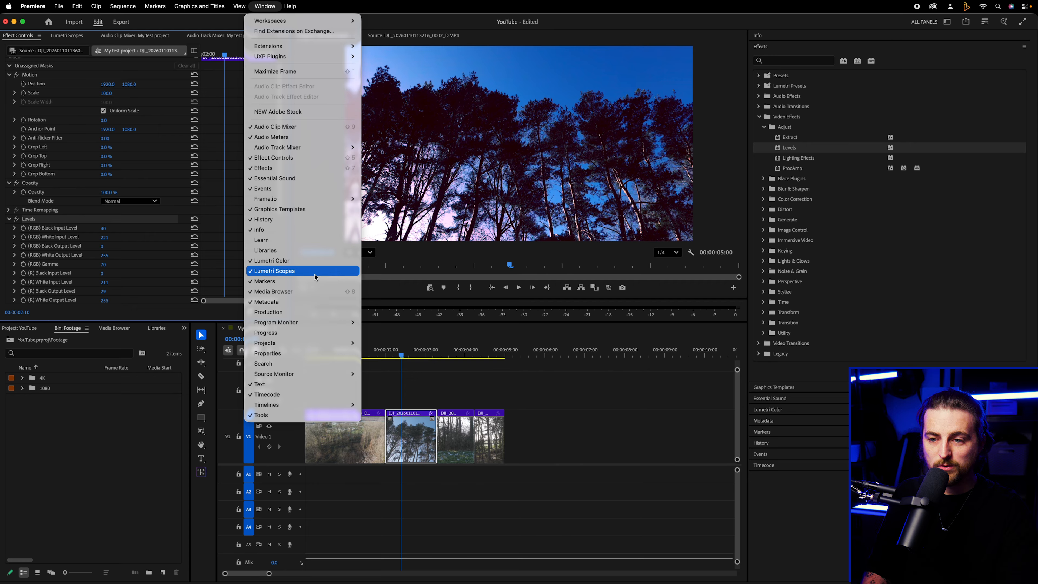
click(285, 240)
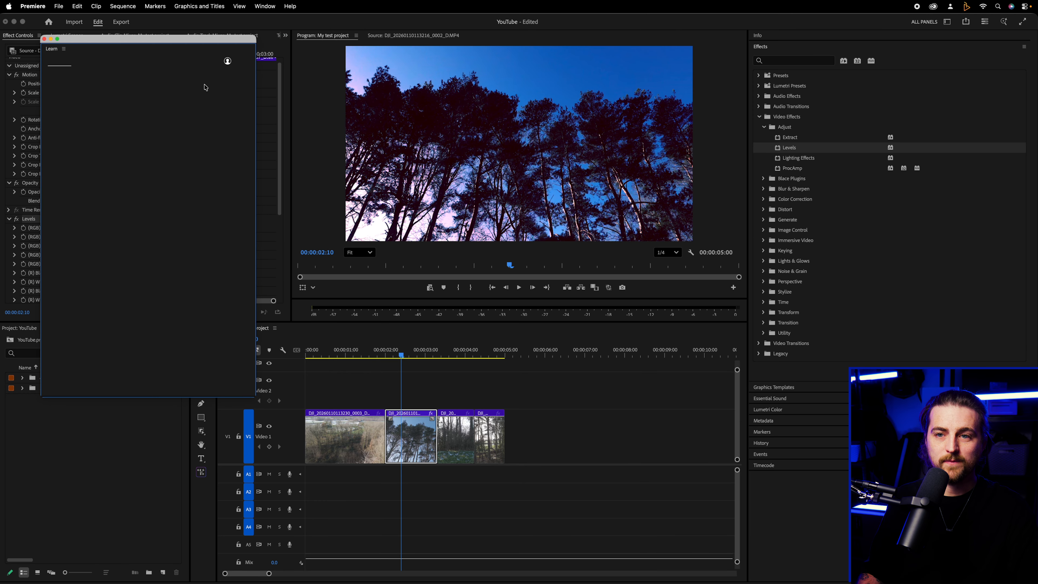
drag(185, 42, 715, 81)
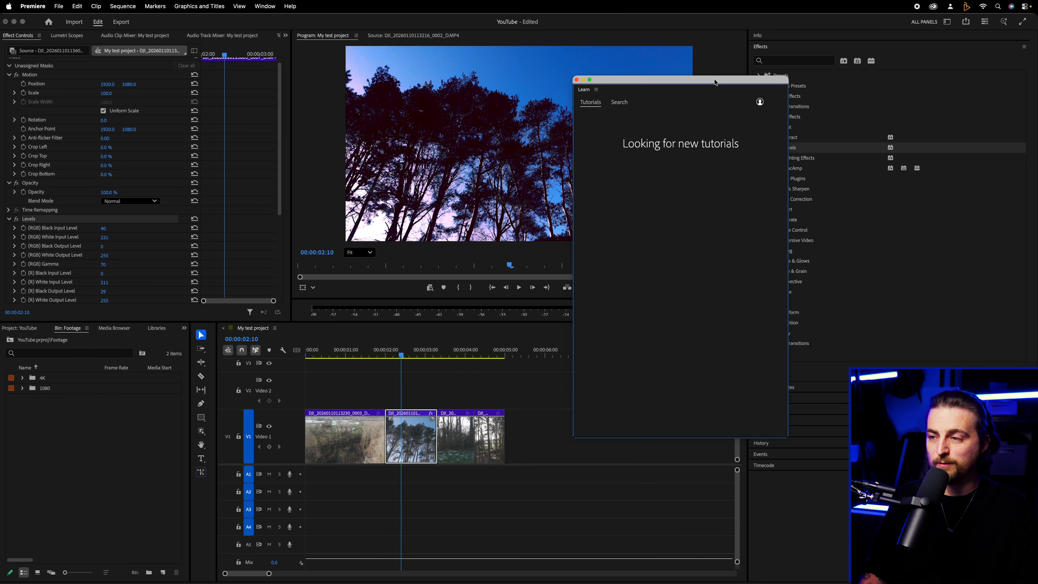
drag(589, 92, 190, 39)
right_click(194, 36)
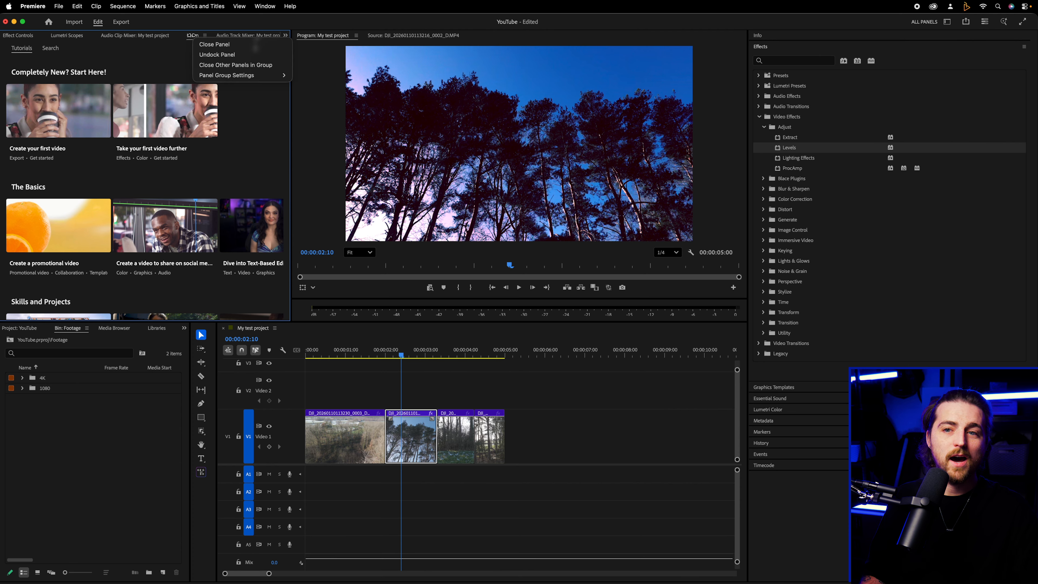
click(209, 44)
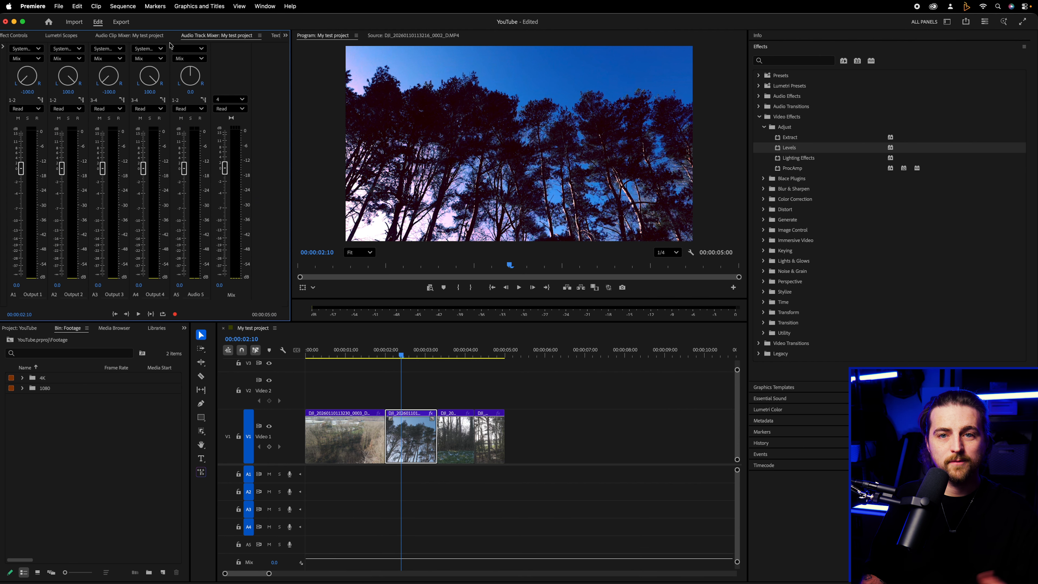
Toggle the clip's Levels effect off and on in Effect Controls to compare the look, and delete the effect
click(6, 36)
scroll(241, 151, down, 4)
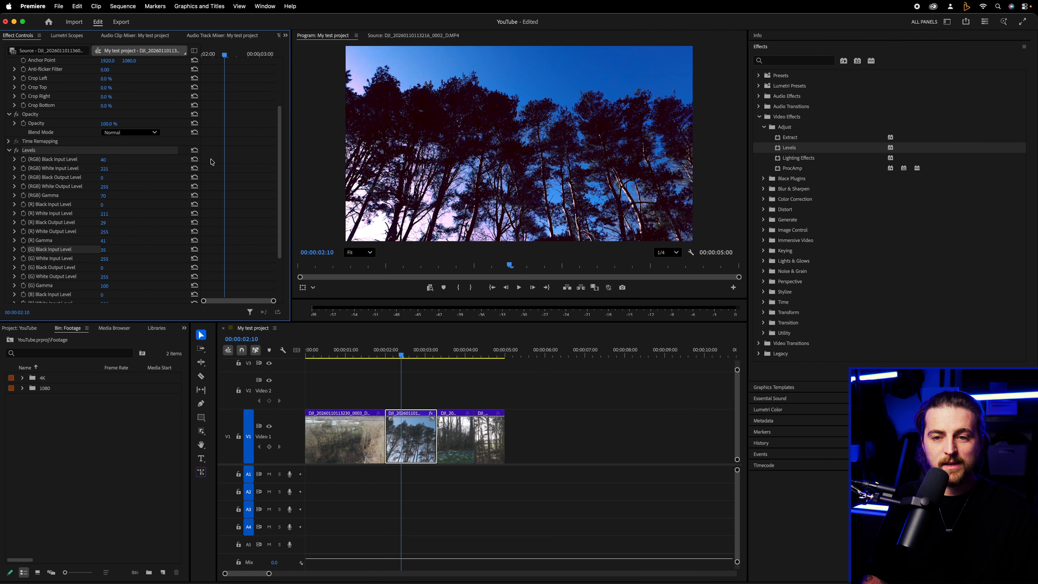
drag(103, 168, 53, 175)
click(9, 151)
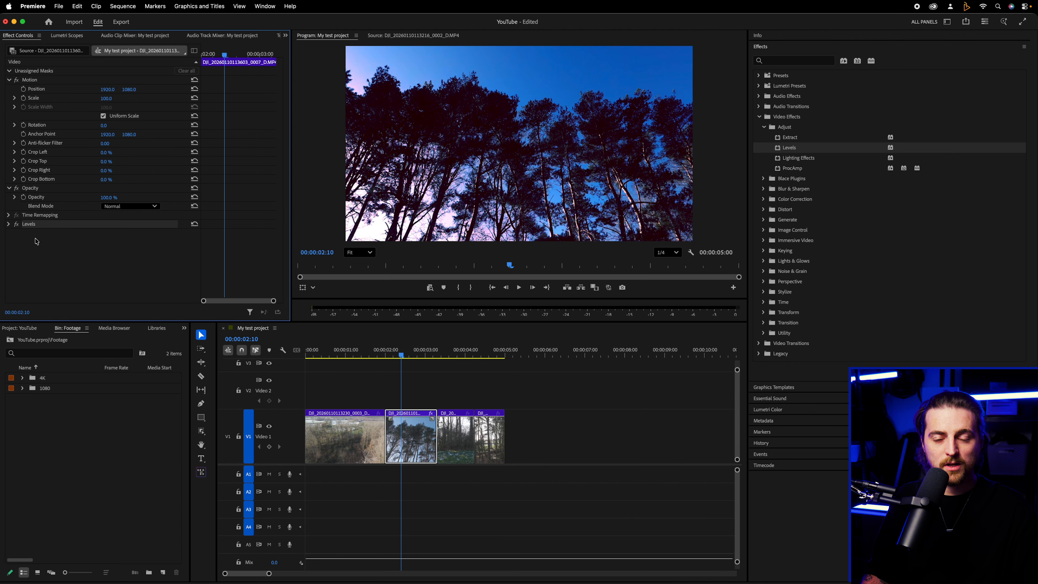
click(18, 226)
click(18, 226)
click(18, 226)
click(18, 226)
click(18, 226)
click(18, 226)
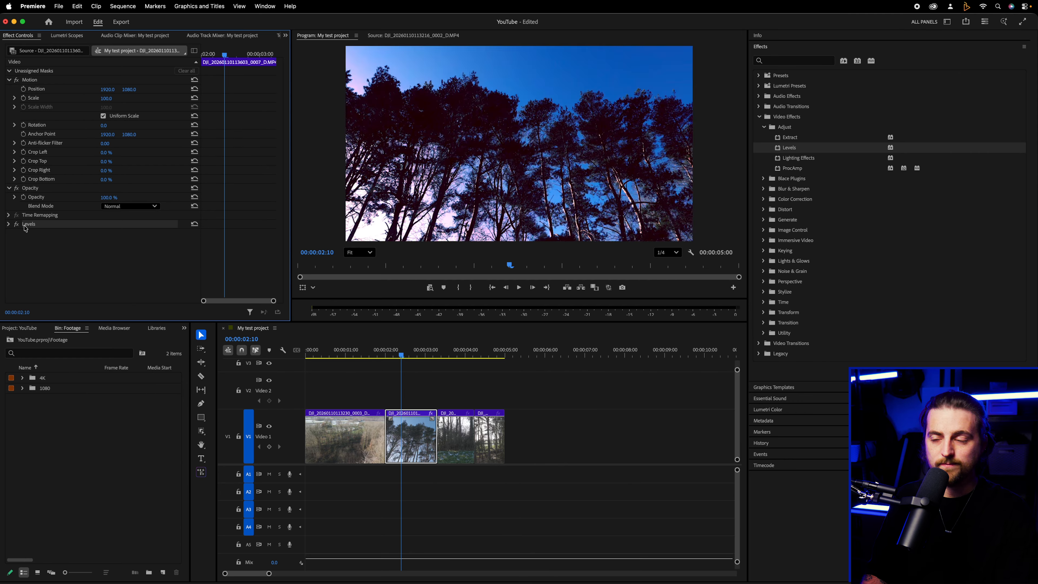
key(Delete)
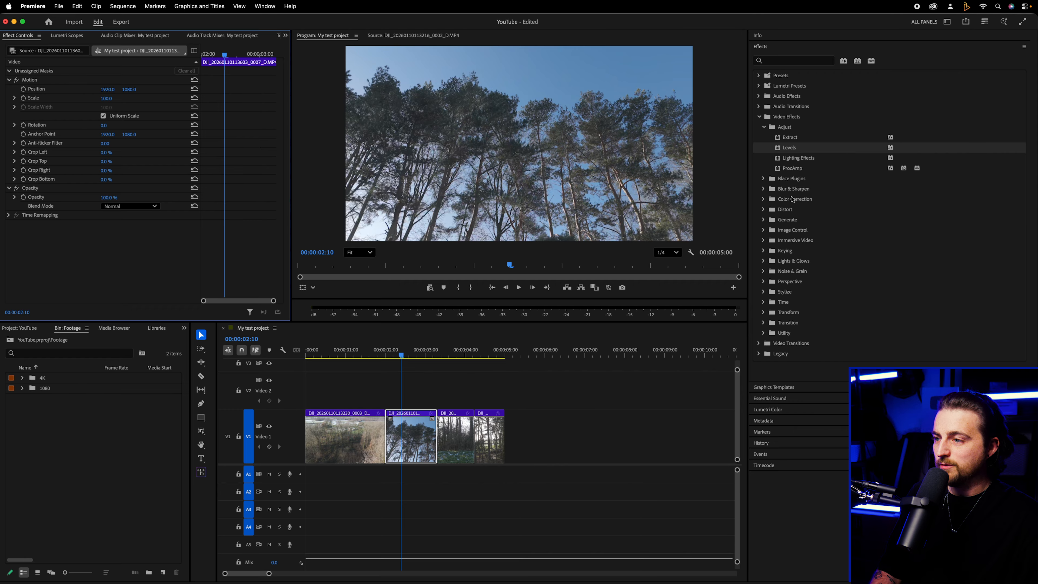
Apply Gaussian Blur from Blur & Sharpen to the second clip and keyframe its Amount from 0 at 00:00:02:10 to 32
click(762, 189)
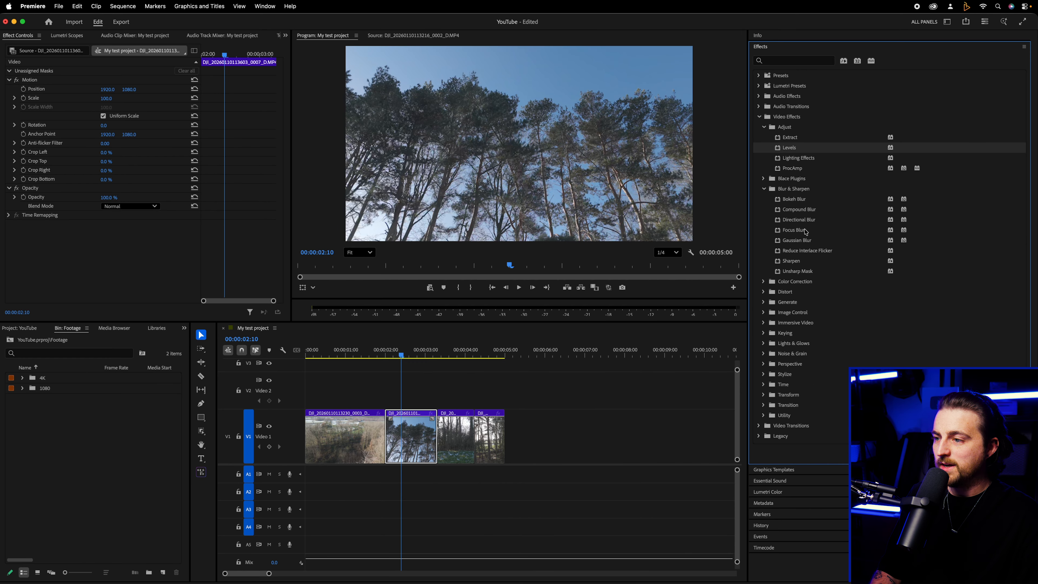
drag(802, 244, 718, 225)
drag(113, 316, 112, 269)
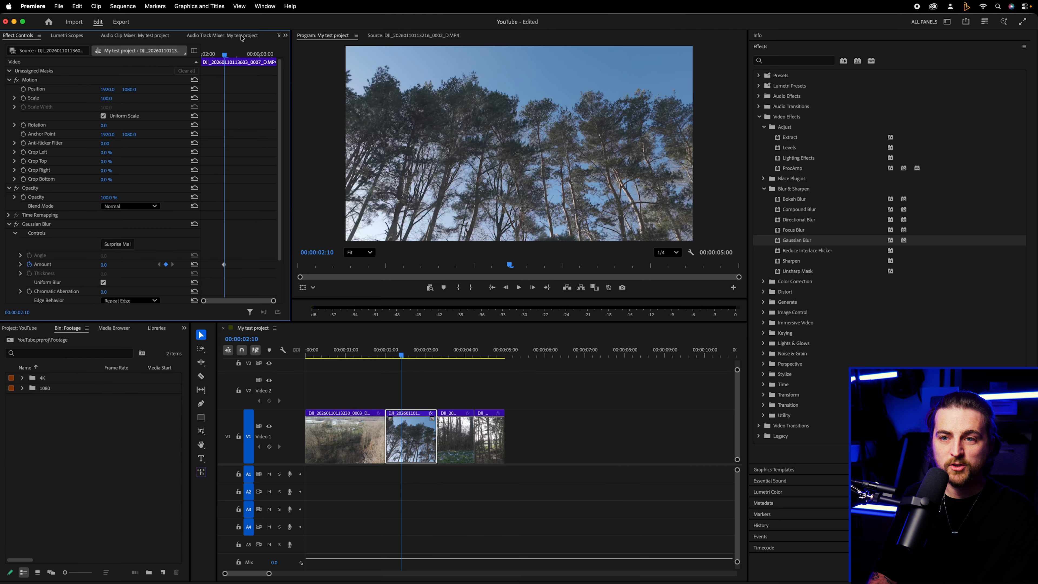
click(238, 54)
drag(98, 266, 113, 266)
Play back the blur animation and remove the Gaussian Blur effect from the second clip
key(space)
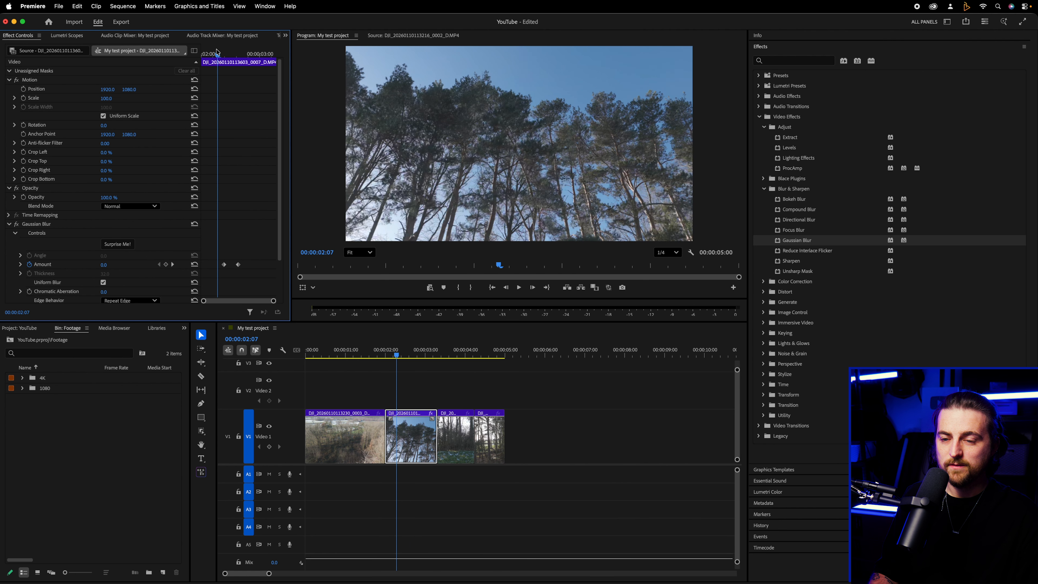
key(space)
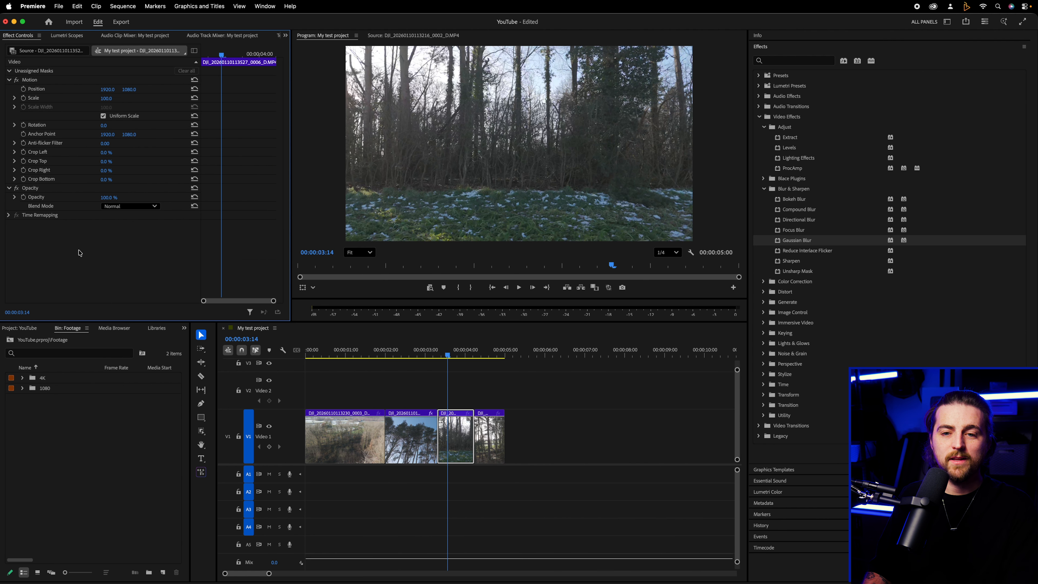
click(418, 429)
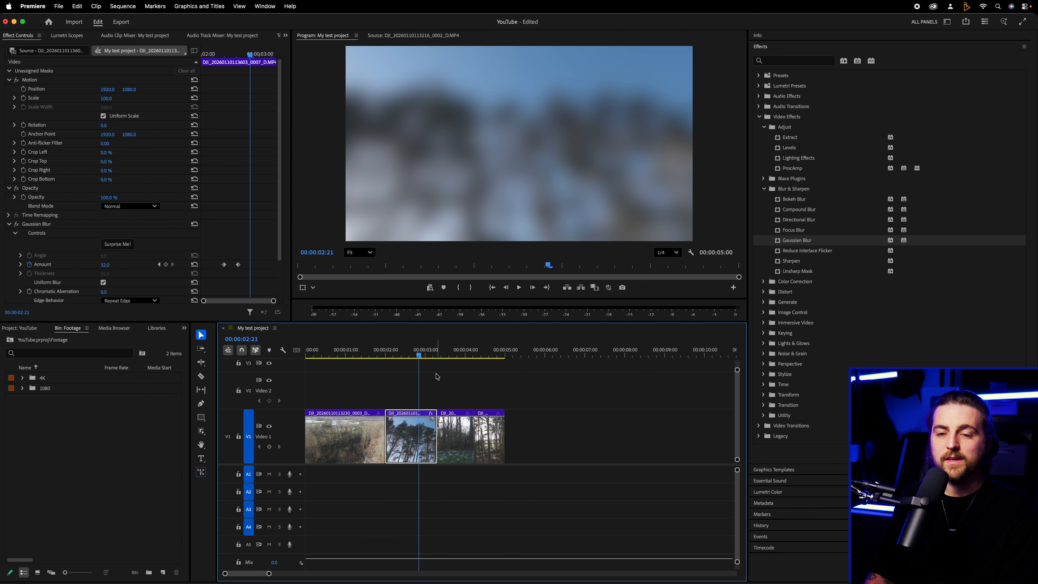
key(Delete)
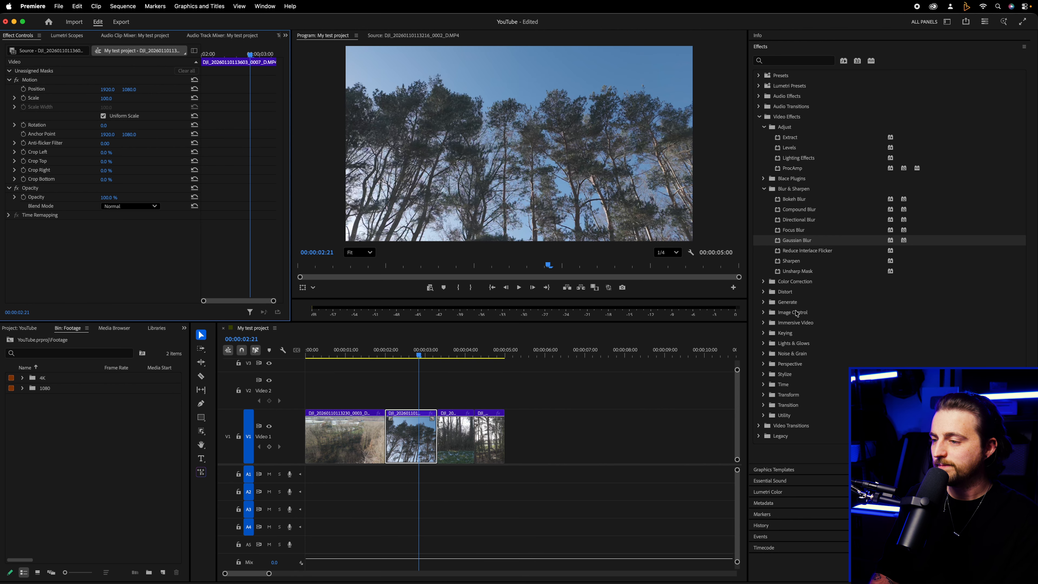
Try Lens Distortion from the Distort effects on the second clip with Curvature at -32, and delete the effect
click(763, 291)
scroll(818, 245, down, 3)
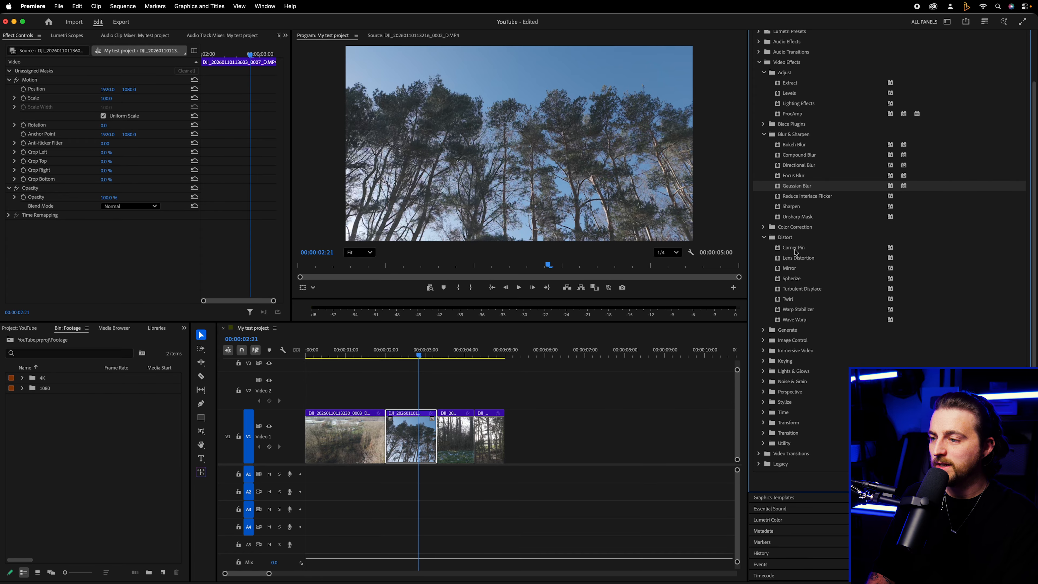
drag(796, 257, 575, 182)
drag(421, 268, 159, 259)
drag(103, 234, 91, 233)
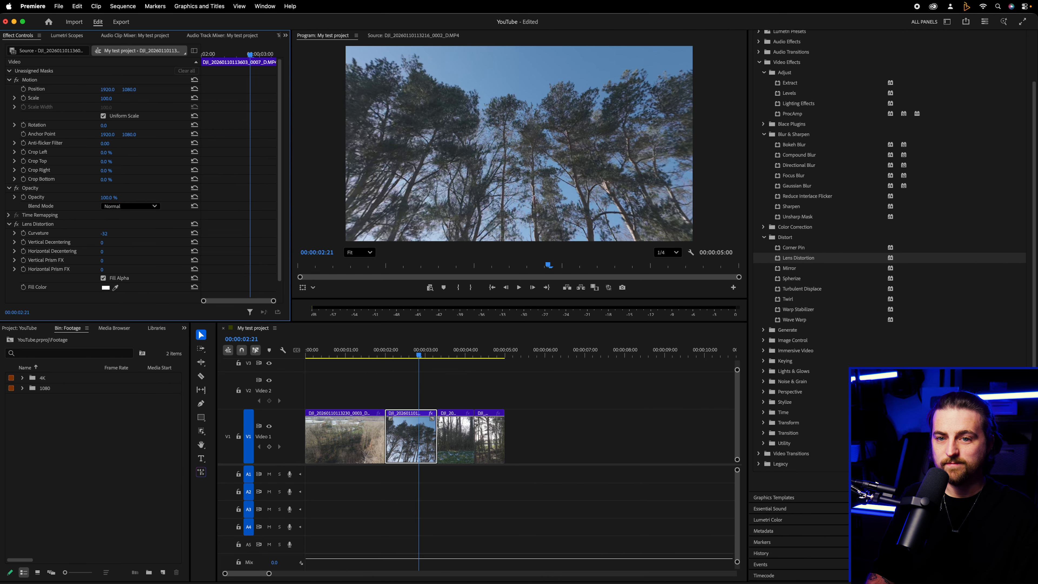
click(32, 223)
key(Delete)
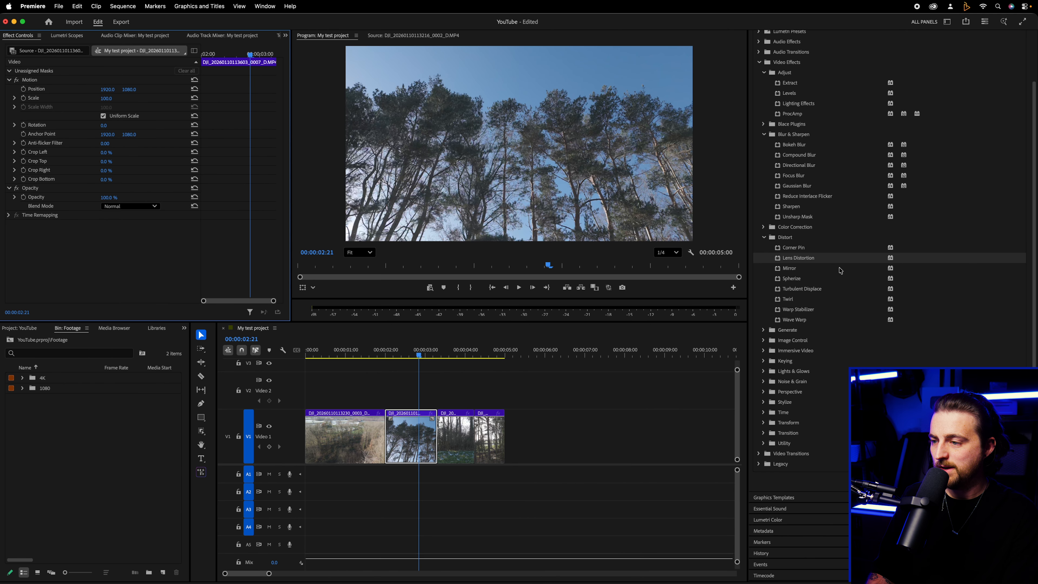
Look through the Generate effects, try Warp Stabilizer on the second clip, and delete it
click(763, 330)
scroll(813, 240, down, 1)
click(819, 301)
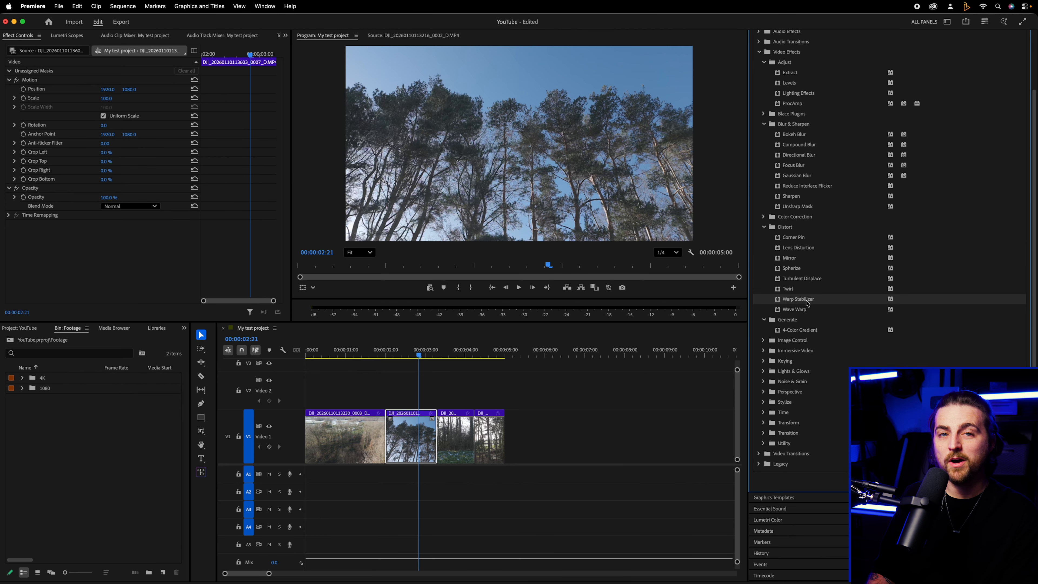
scroll(808, 304, up, 5)
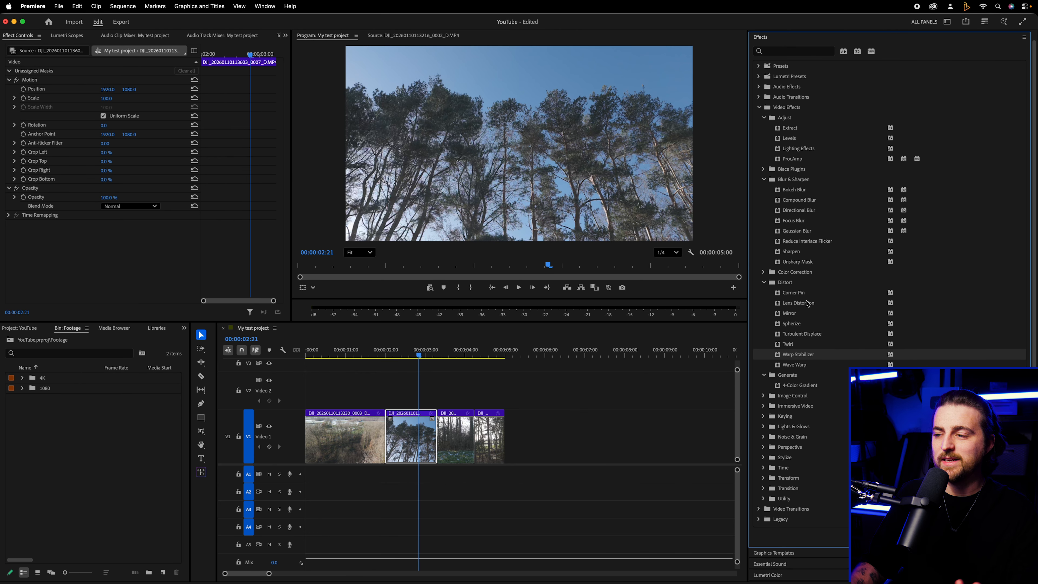
drag(627, 320, 138, 217)
click(44, 224)
key(Delete)
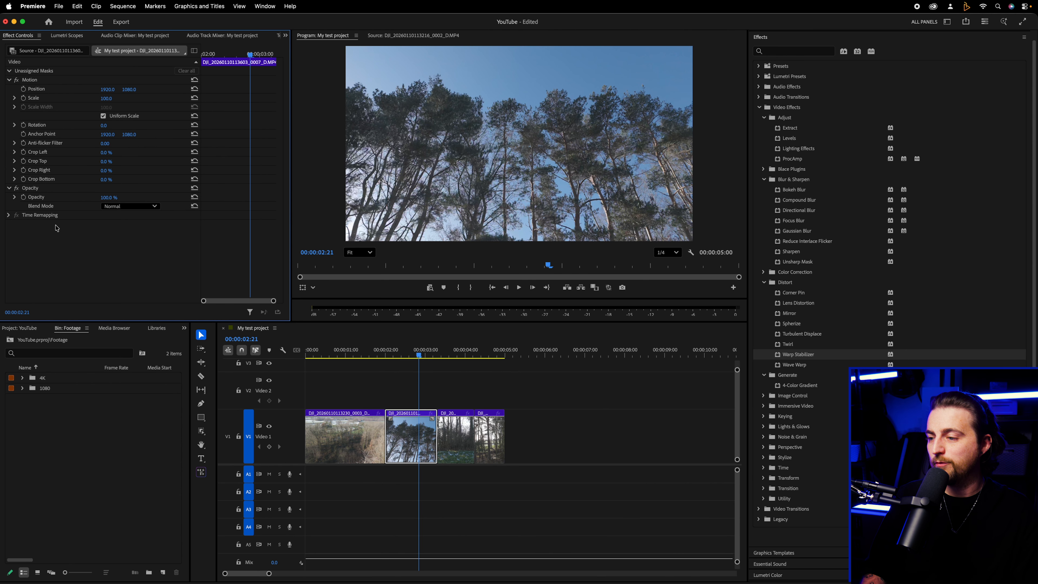
Try the Black & White and Color Pass effects from Image Control on the second clip, undoing each one
scroll(805, 399, down, 3)
click(802, 330)
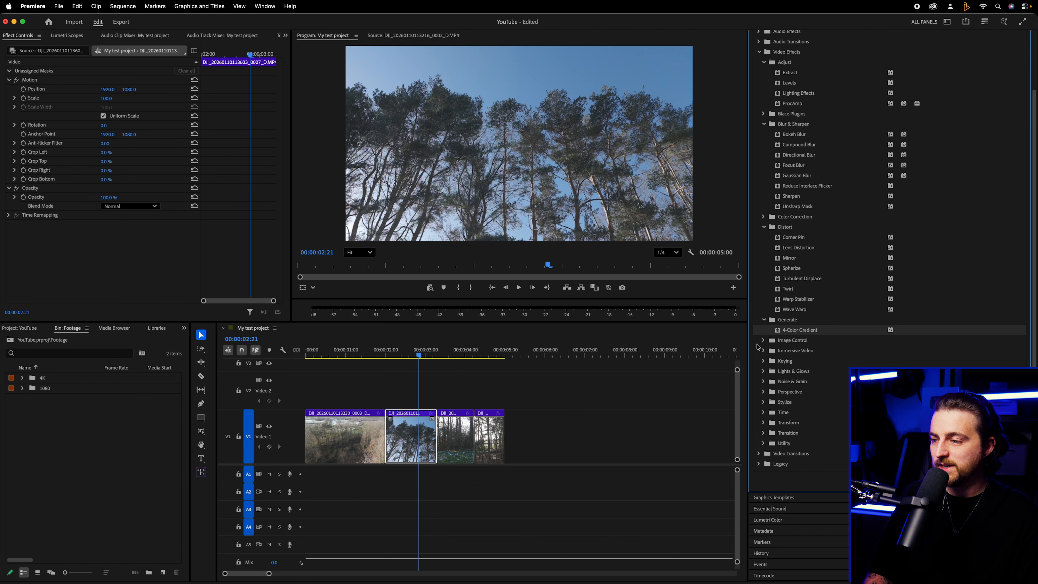
click(763, 340)
scroll(774, 362, down, 3)
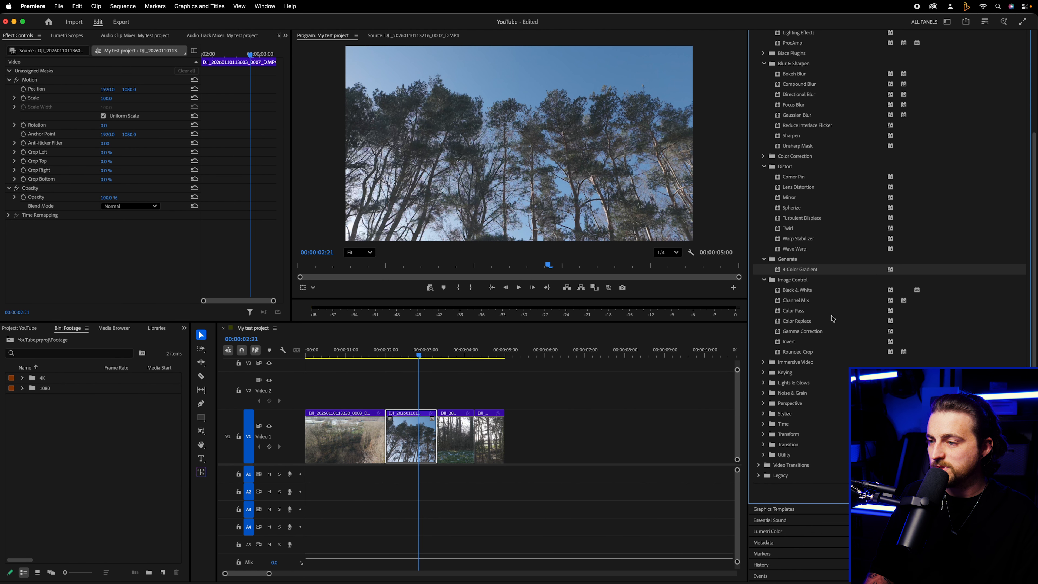
drag(789, 289, 185, 269)
key(super+z)
drag(793, 310, 133, 253)
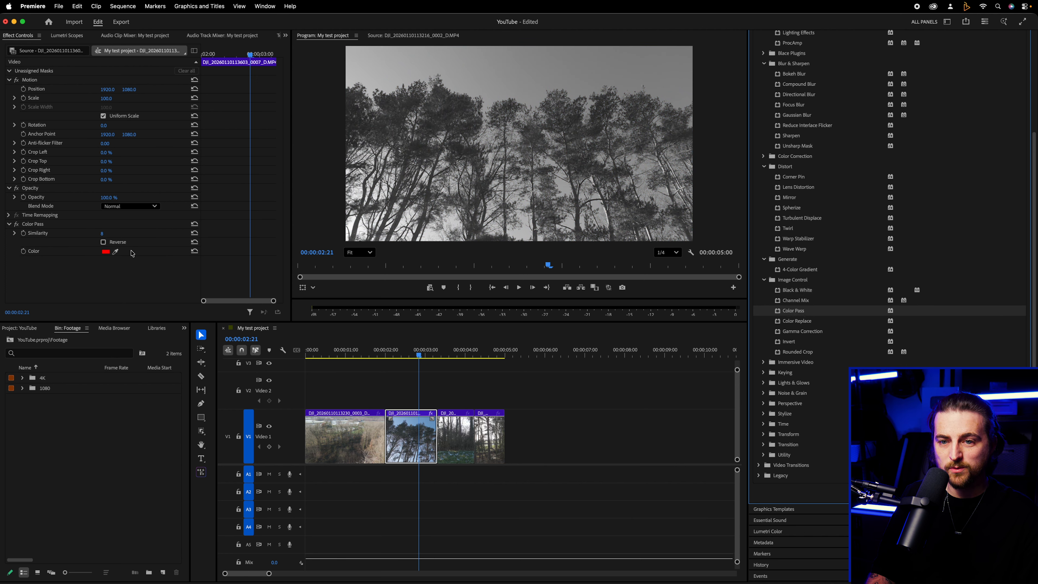
key(super+z)
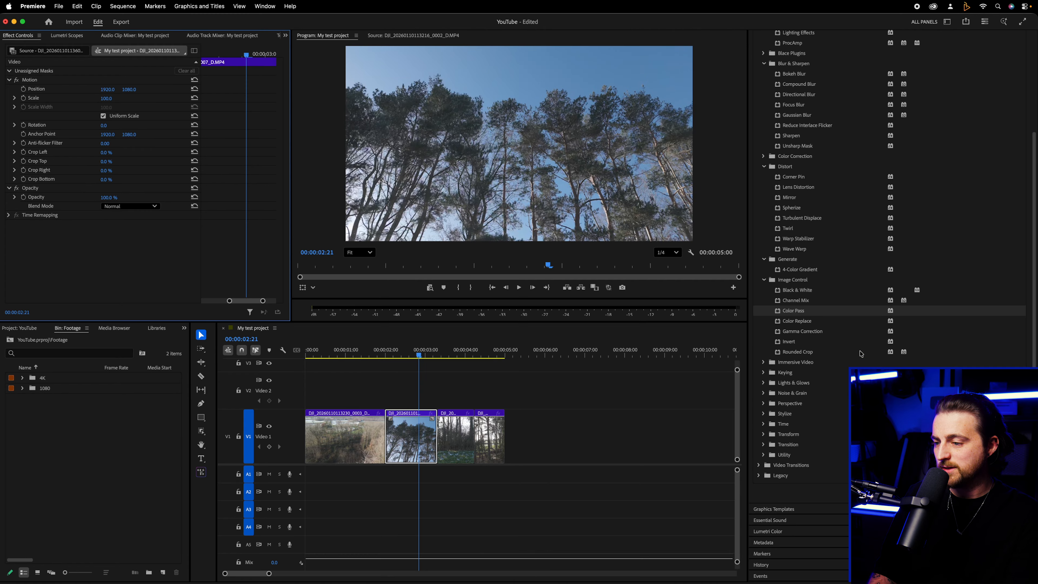
Apply the Dip to Black dissolve transition to the cut between the second and third clips and play it back
scroll(785, 323, down, 1)
click(758, 454)
scroll(817, 230, down, 9)
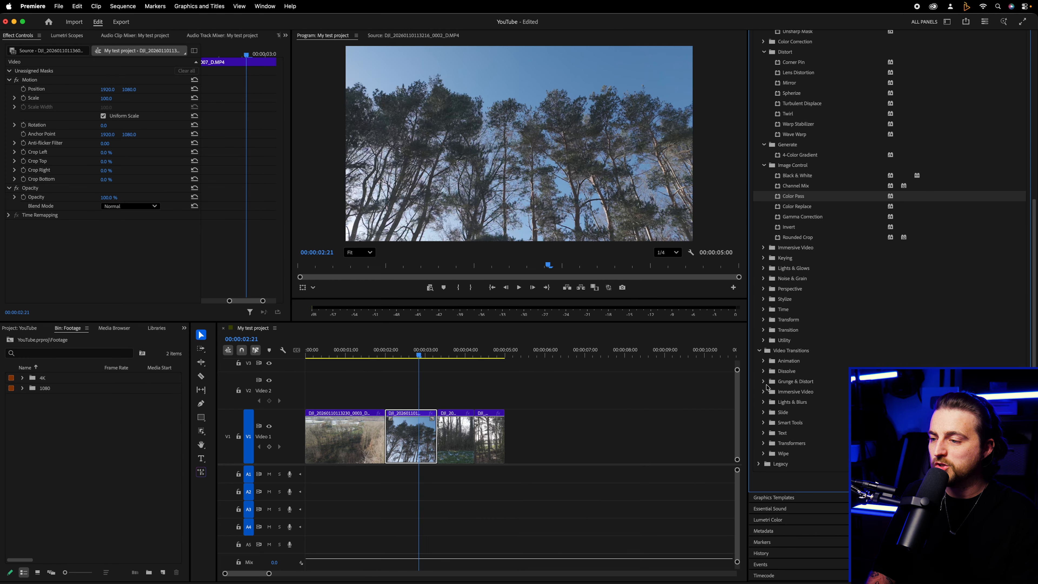
click(763, 372)
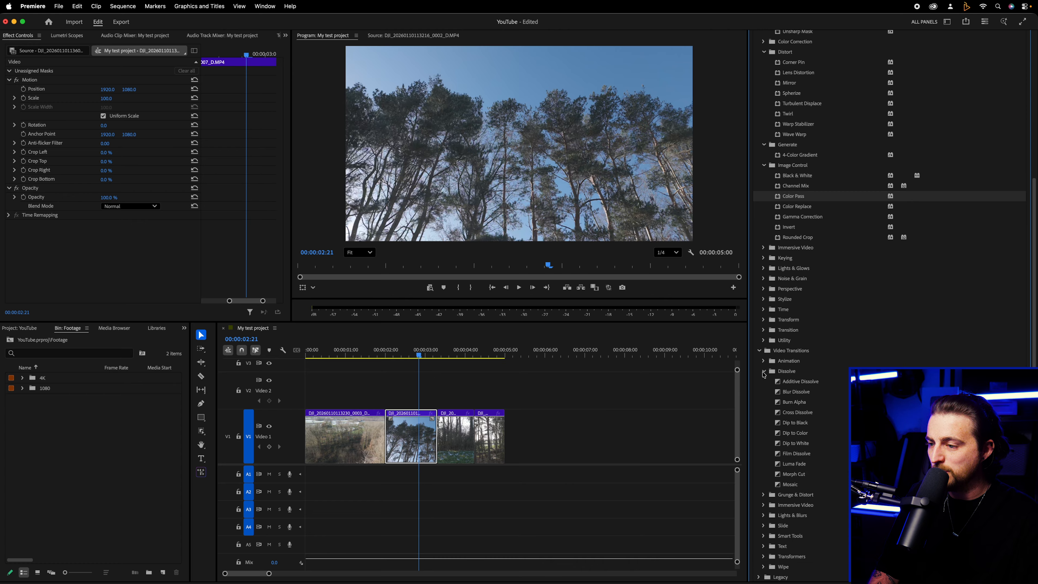
scroll(784, 336, down, 10)
click(799, 311)
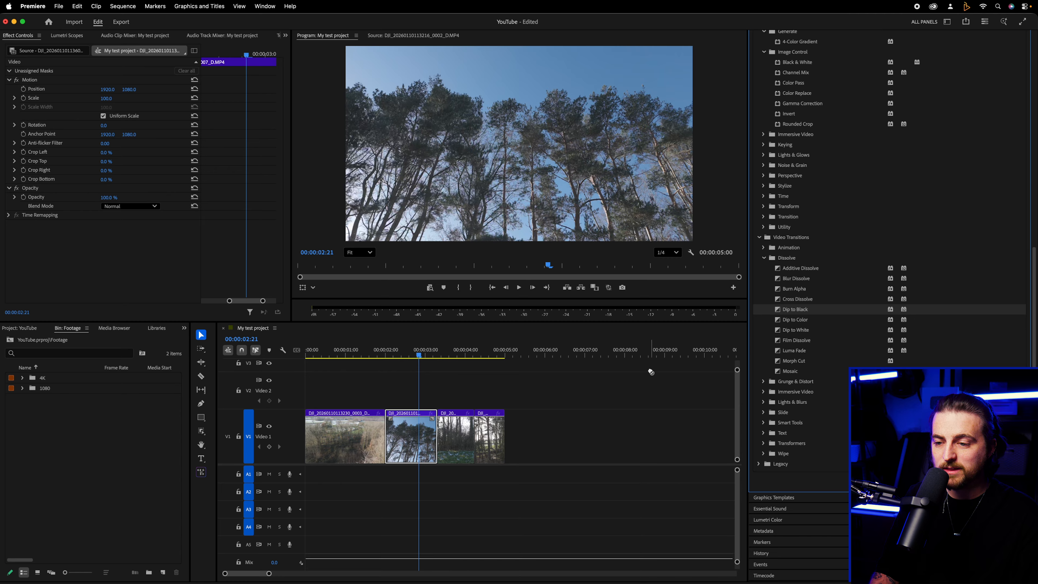
drag(461, 458, 461, 459)
key(space)
Set the Dip to Black transition's Blur Duration to 38% and Blur Amount to 43, raise its Dissolve Time, and play it back
click(450, 439)
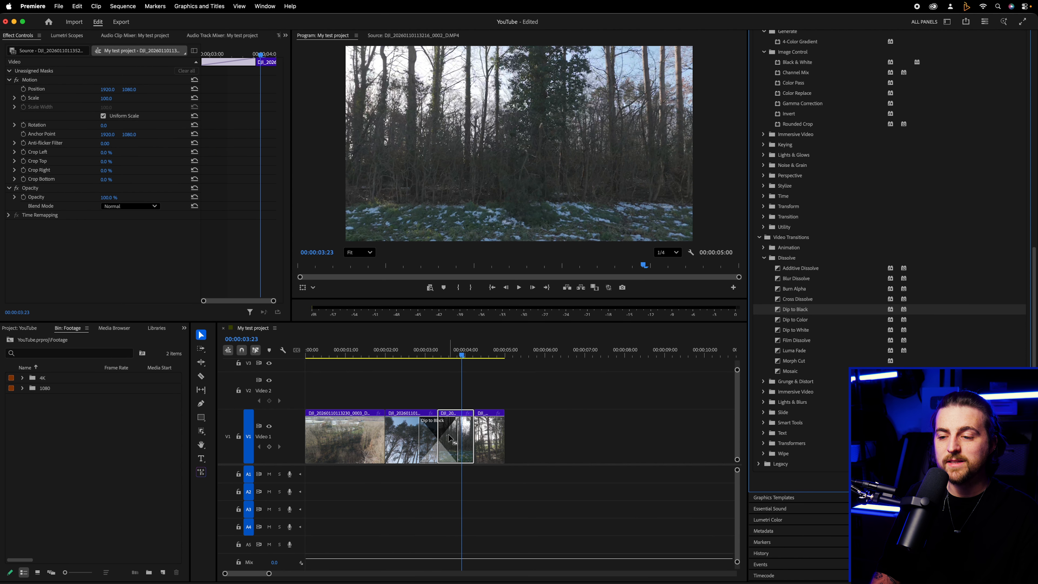
click(439, 436)
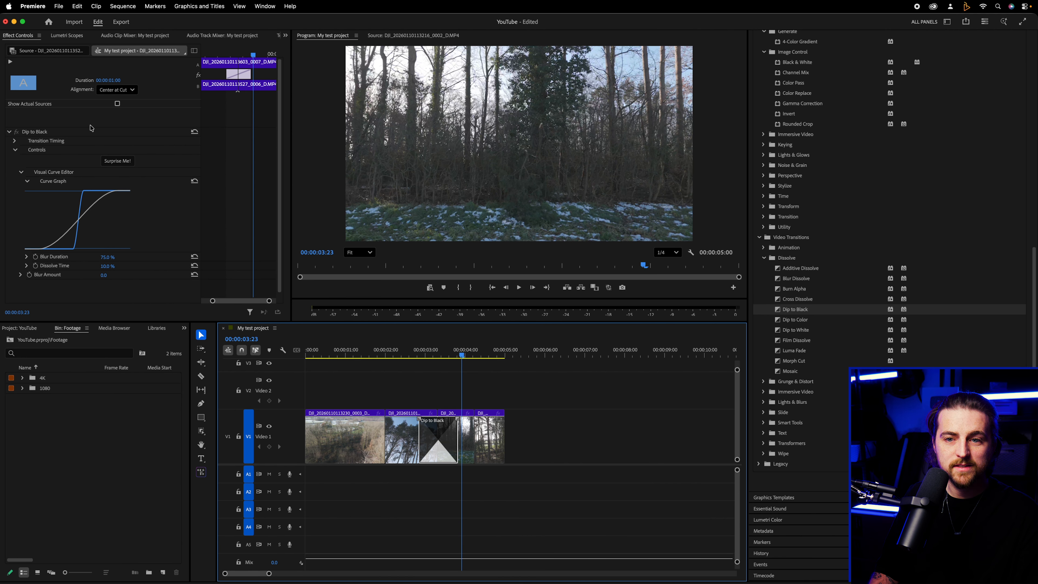
click(39, 146)
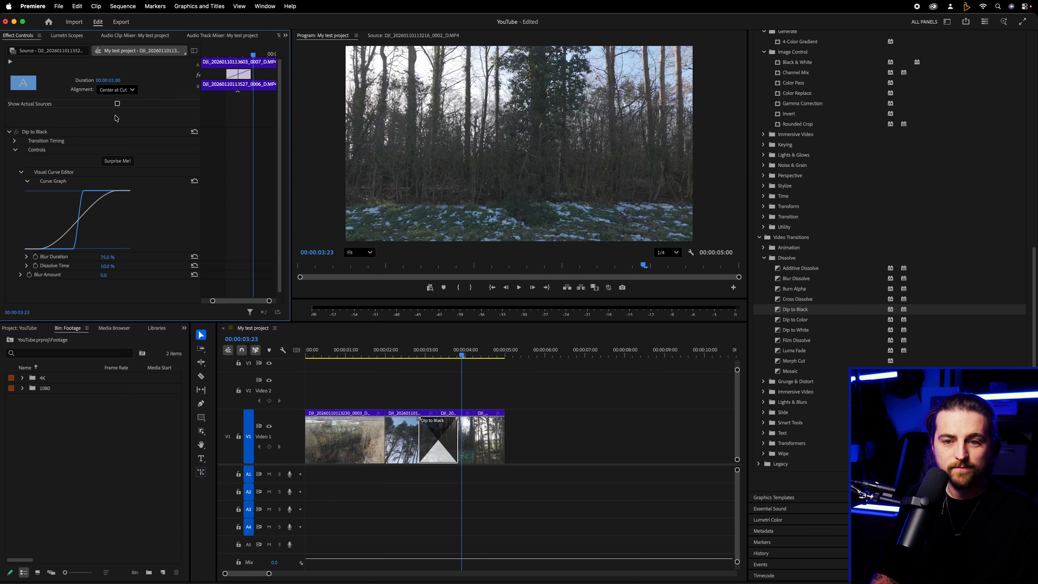
drag(109, 259, 143, 270)
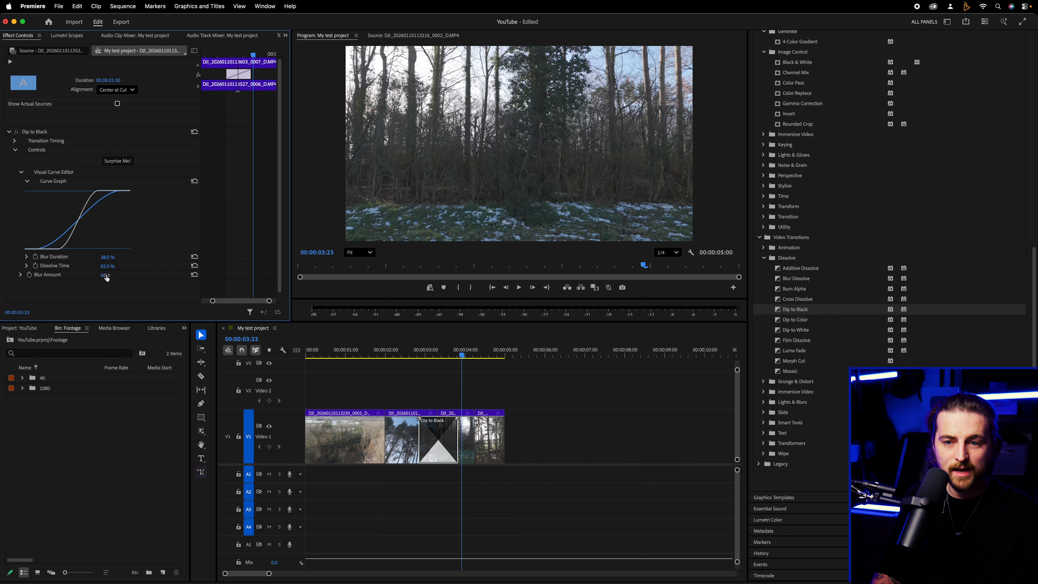
drag(463, 354, 426, 355)
key(space)
click(401, 355)
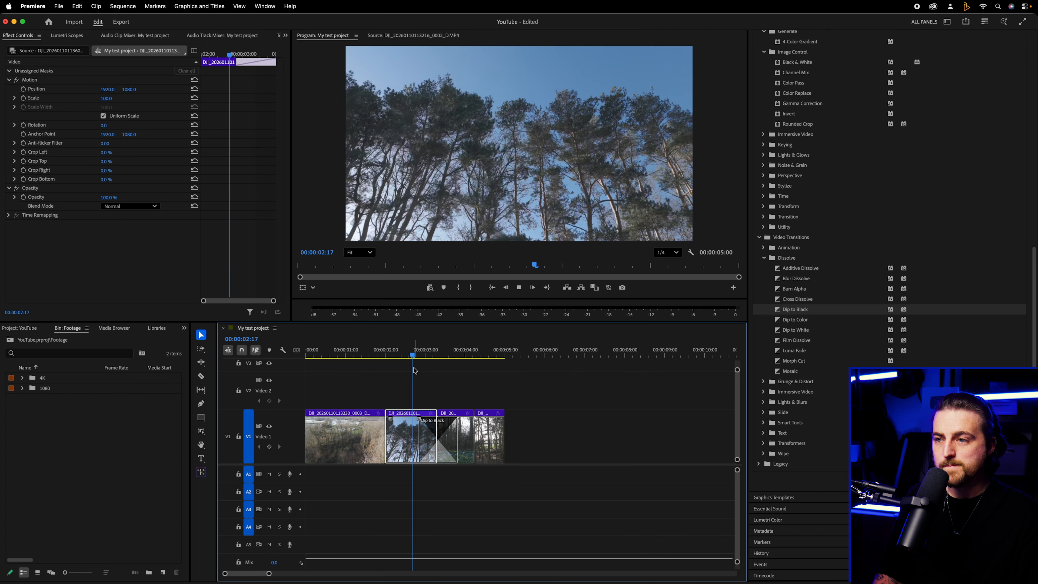
key(space)
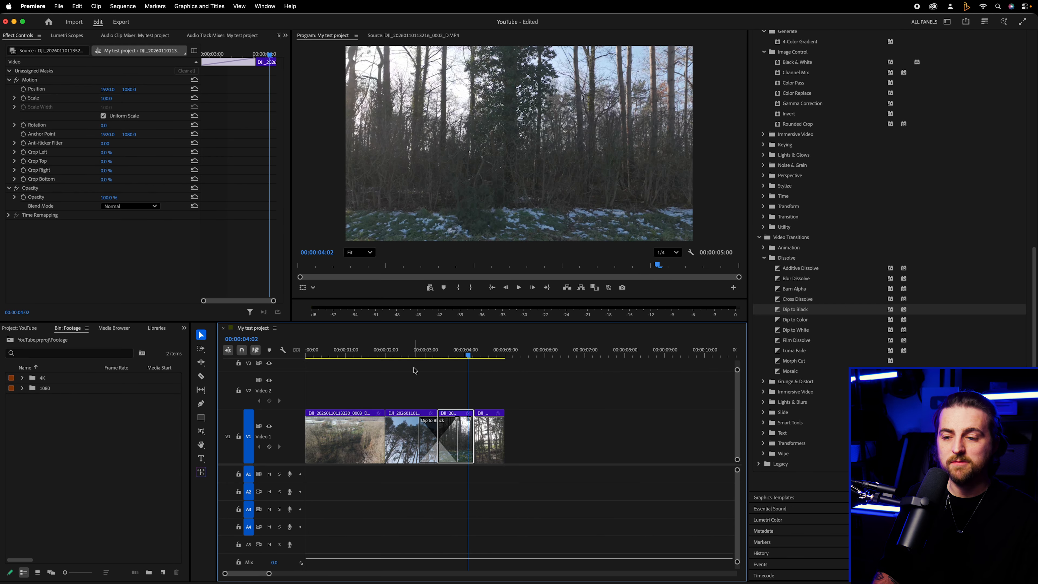
Shift the Dip to Black transition earlier so it mostly covers the end of the second clip, and play it back
click(445, 441)
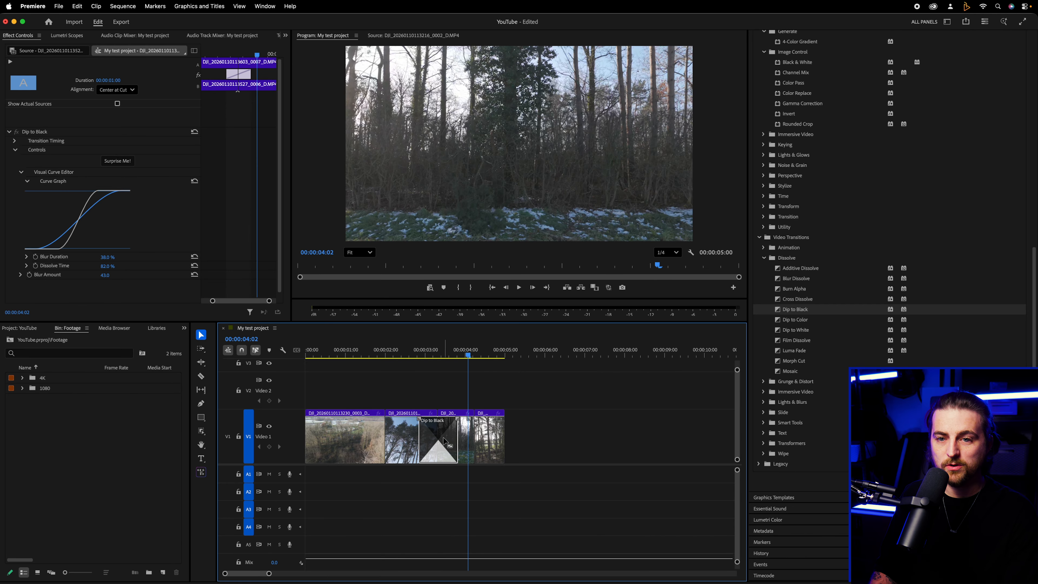
drag(448, 457, 427, 447)
click(400, 355)
key(space)
key(space)
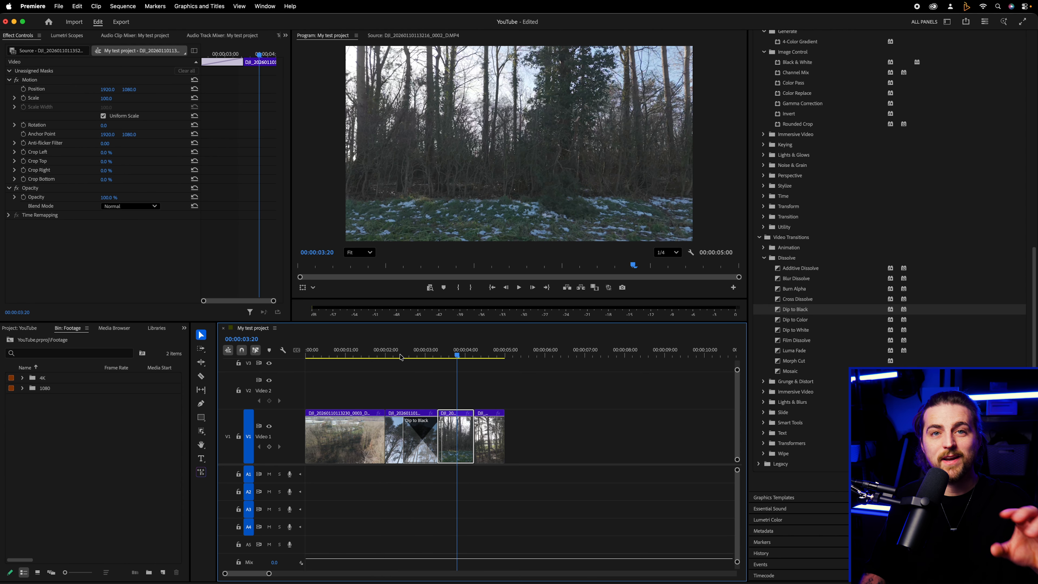
Align the end of the Dip to Black transition with the cut, replay it, and remove the transition
drag(432, 446, 426, 446)
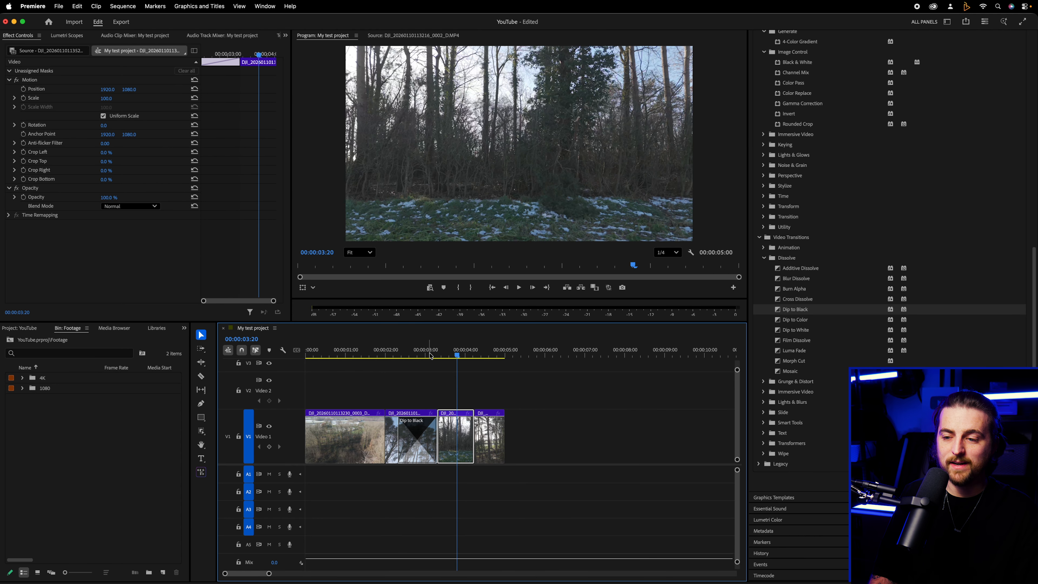
click(421, 350)
drag(424, 348, 415, 349)
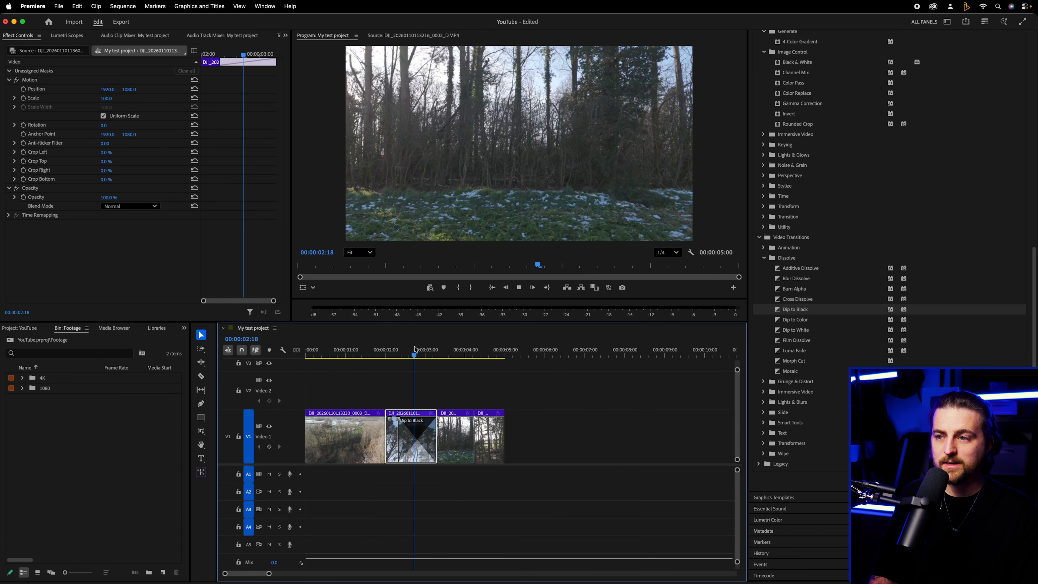
key(space)
key(Delete)
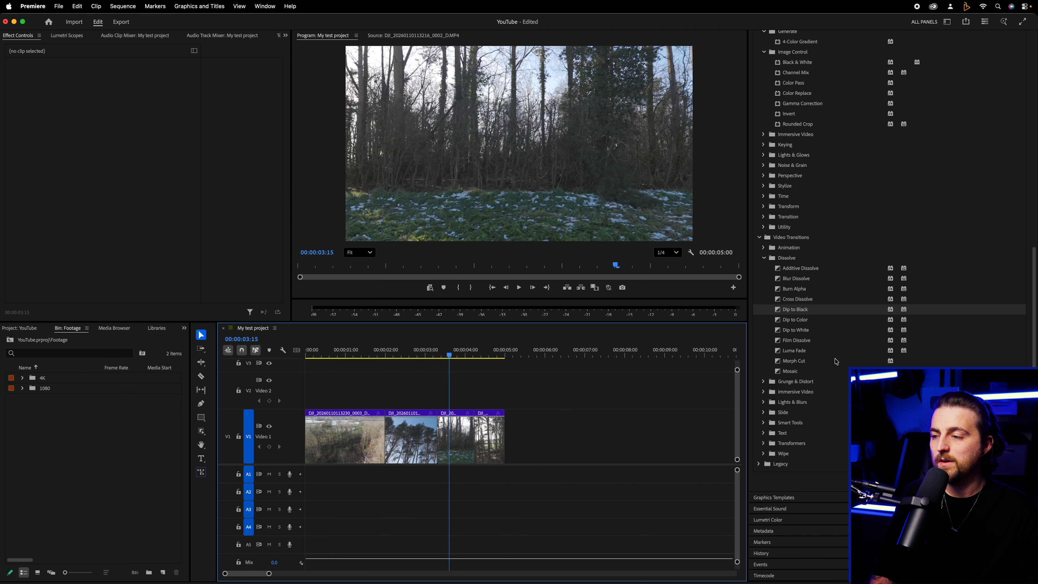
Try the Dip to White transition on the cut between the second and third clips, preview it, and delete it
drag(797, 330, 436, 440)
click(427, 357)
drag(427, 357, 416, 356)
key(space)
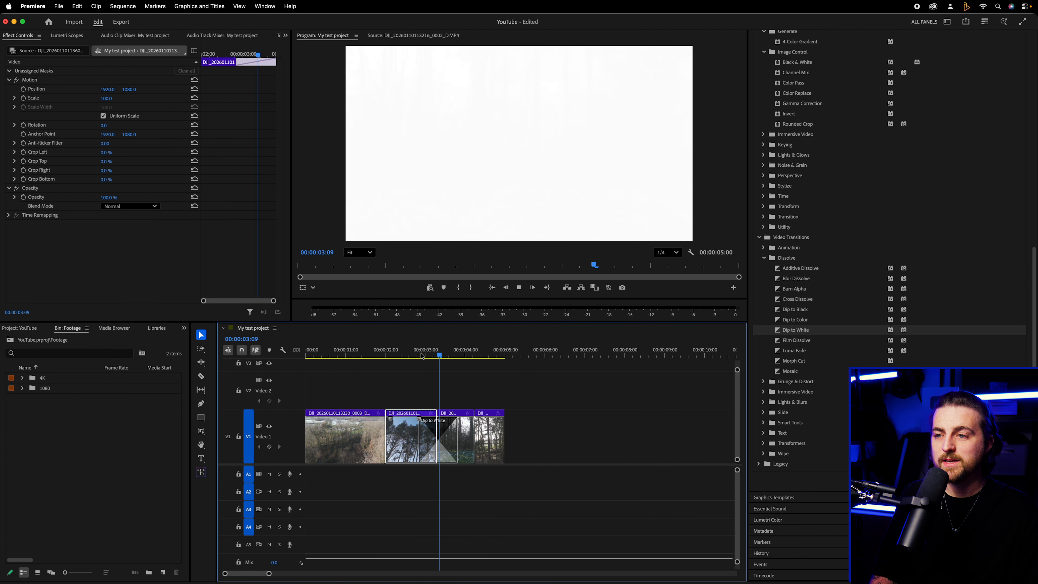
key(space)
click(434, 432)
key(Delete)
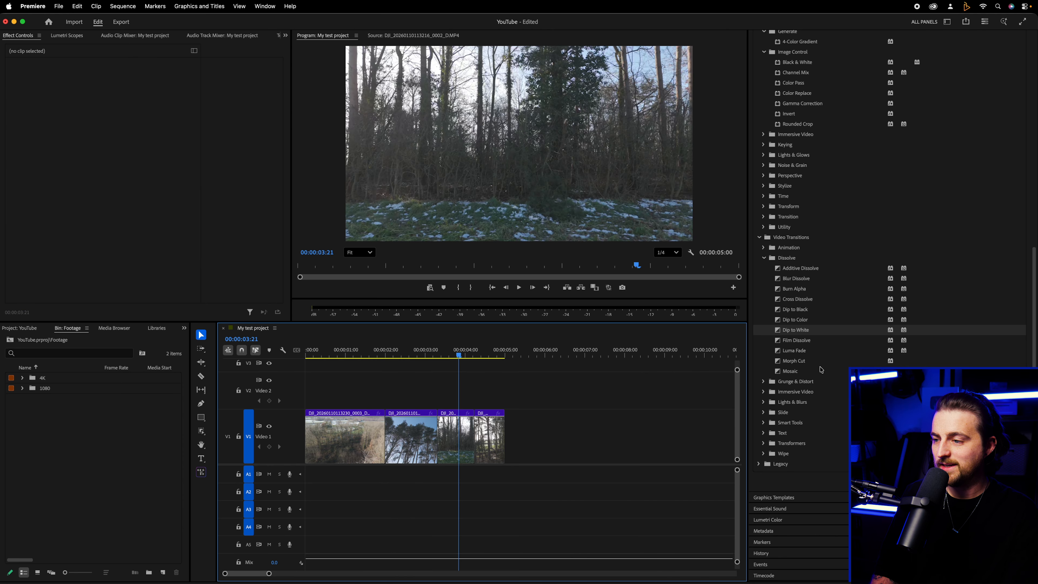
Apply the Film Dissolve transition between the second and third clips and play it back
click(811, 344)
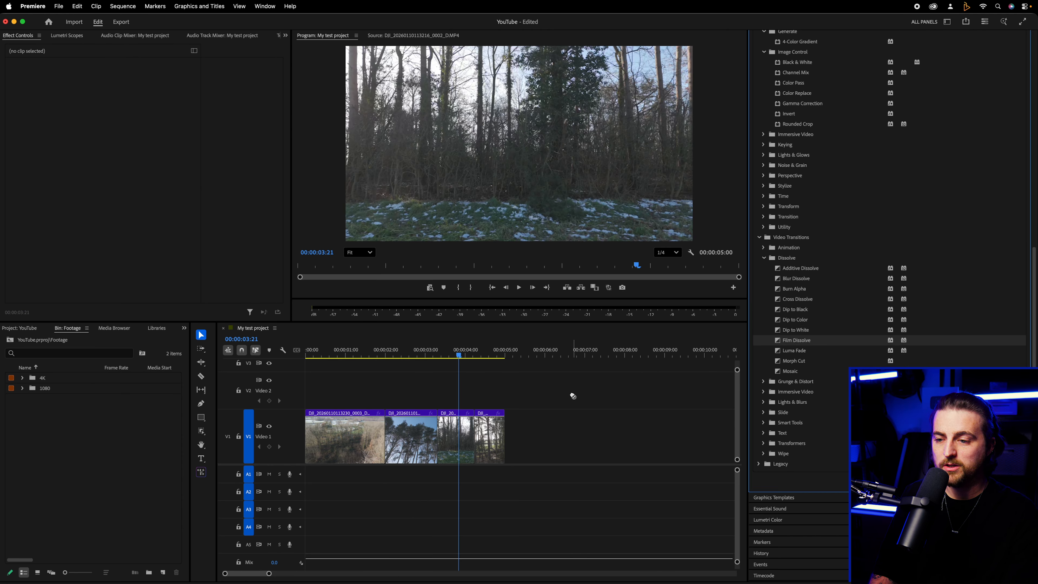
drag(573, 396, 437, 429)
click(432, 351)
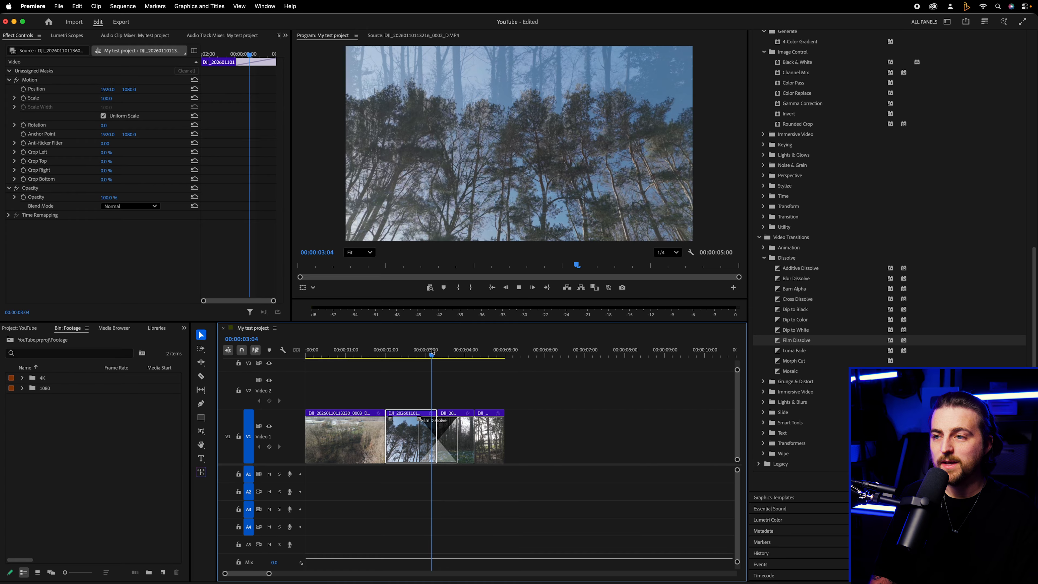
mouse_move(432, 352)
mouse_down()
mouse_move(470, 352)
mouse_move(421, 351)
mouse_up()
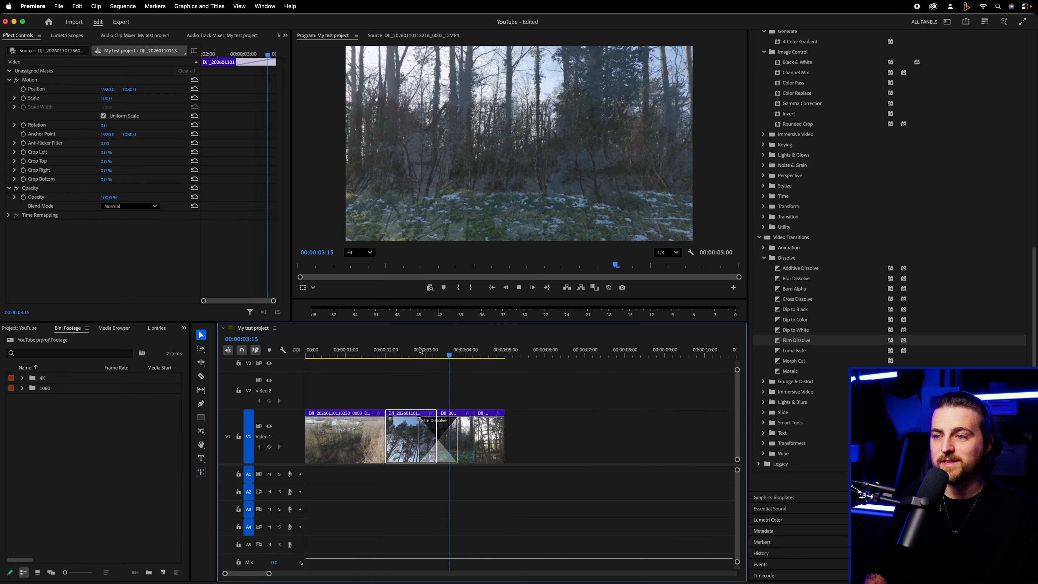
key(space)
Randomize the Film Dissolve settings with Surprise Me, preview the result, and delete the transition
click(445, 447)
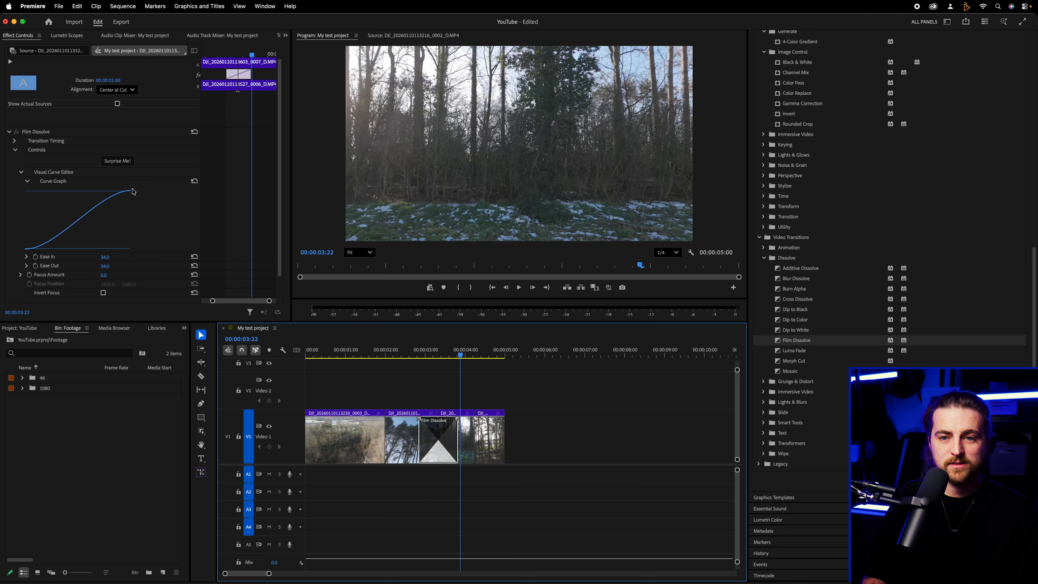
click(118, 161)
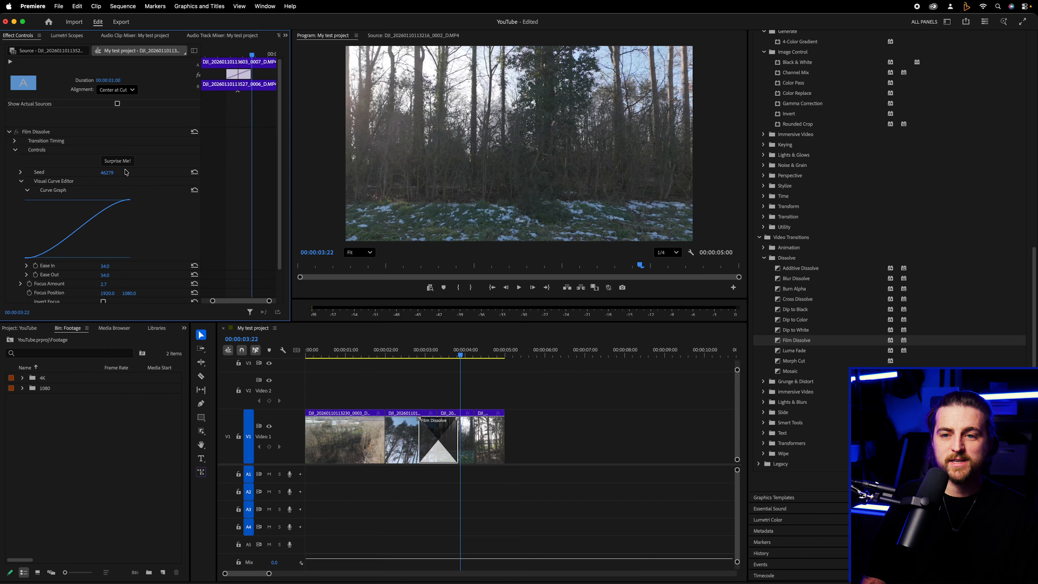
drag(460, 355, 424, 354)
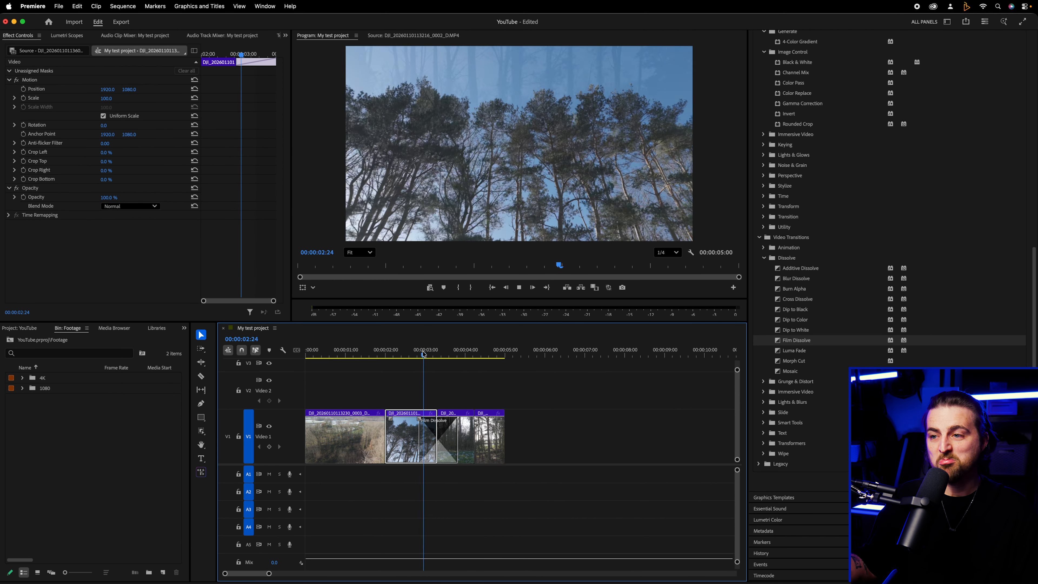
key(space)
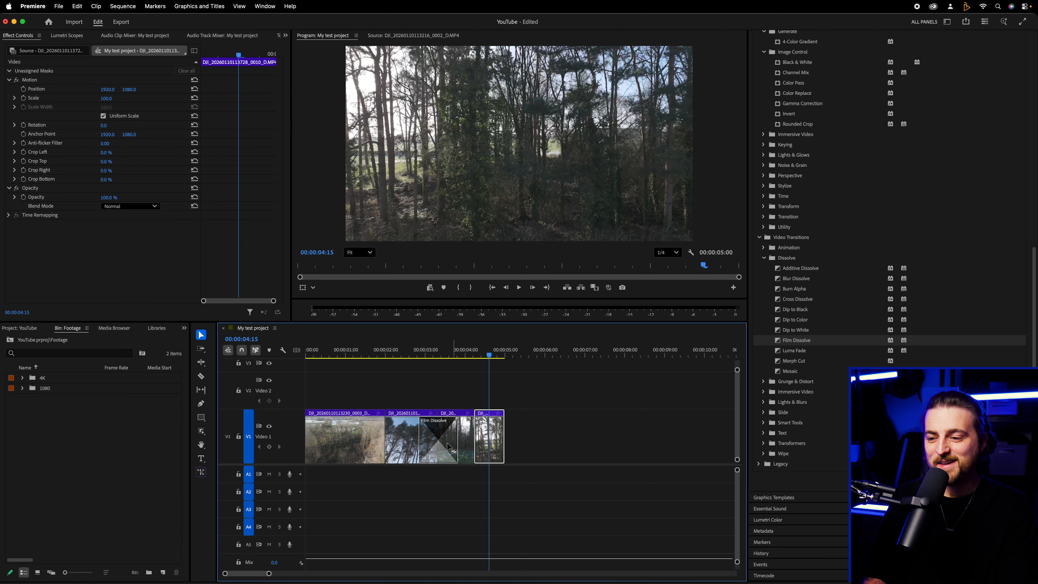
click(450, 446)
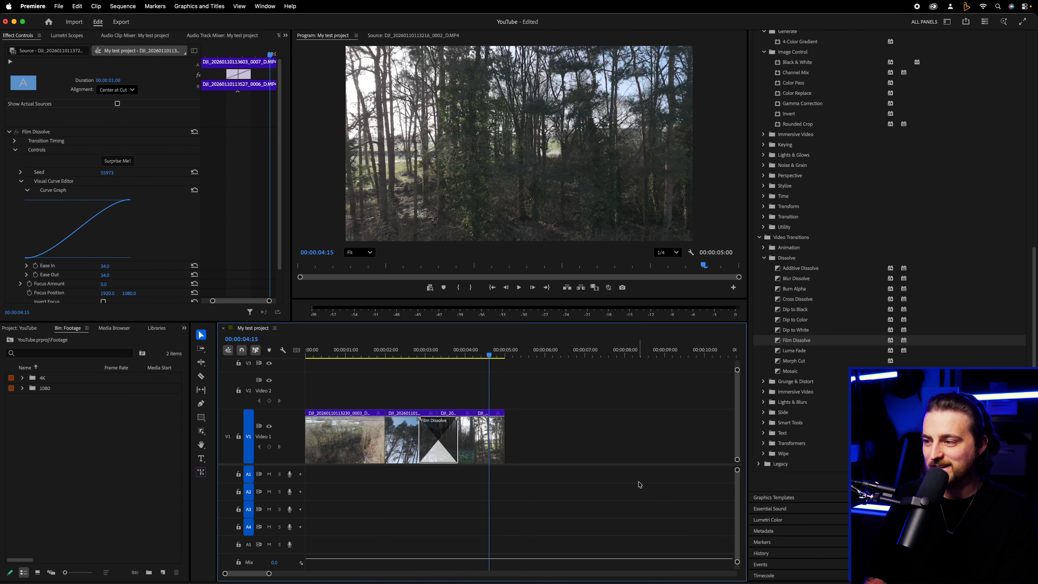
key(Delete)
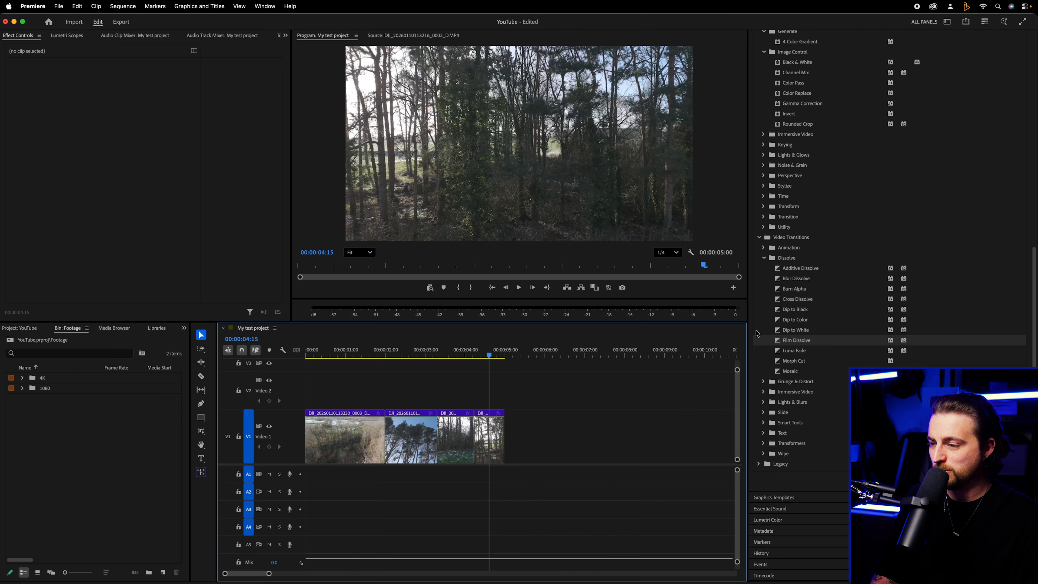
Apply the 3D Roll transition from the Slide category between the second and third clips and play it back
click(763, 412)
drag(794, 355, 436, 434)
click(434, 355)
key(space)
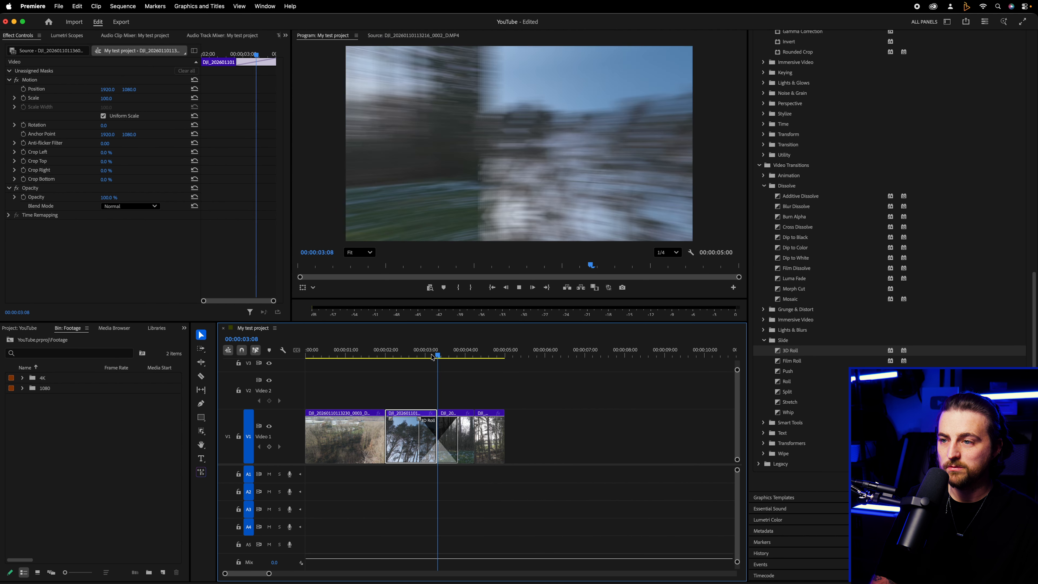
drag(433, 356, 423, 356)
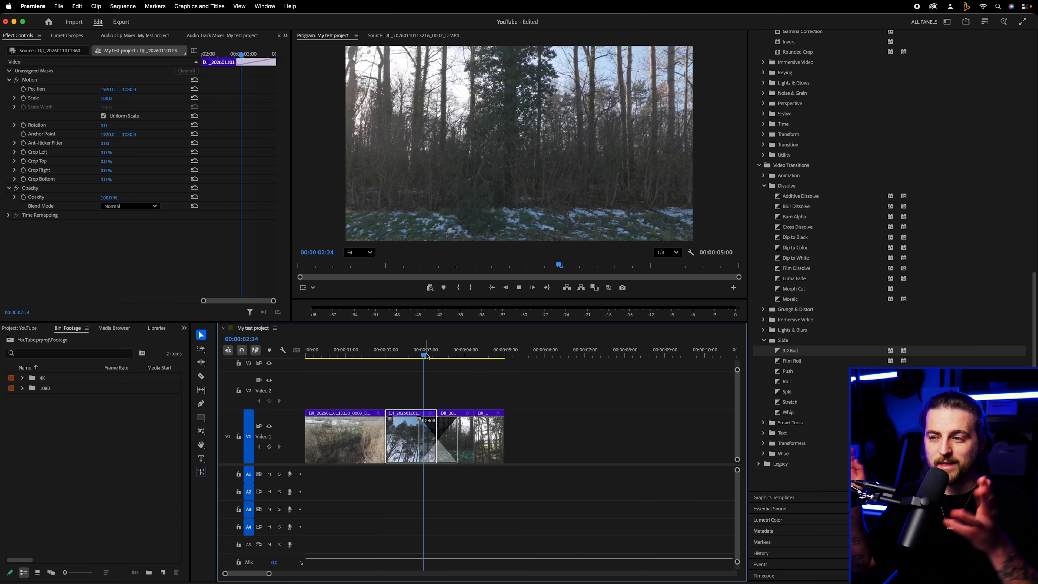
key(space)
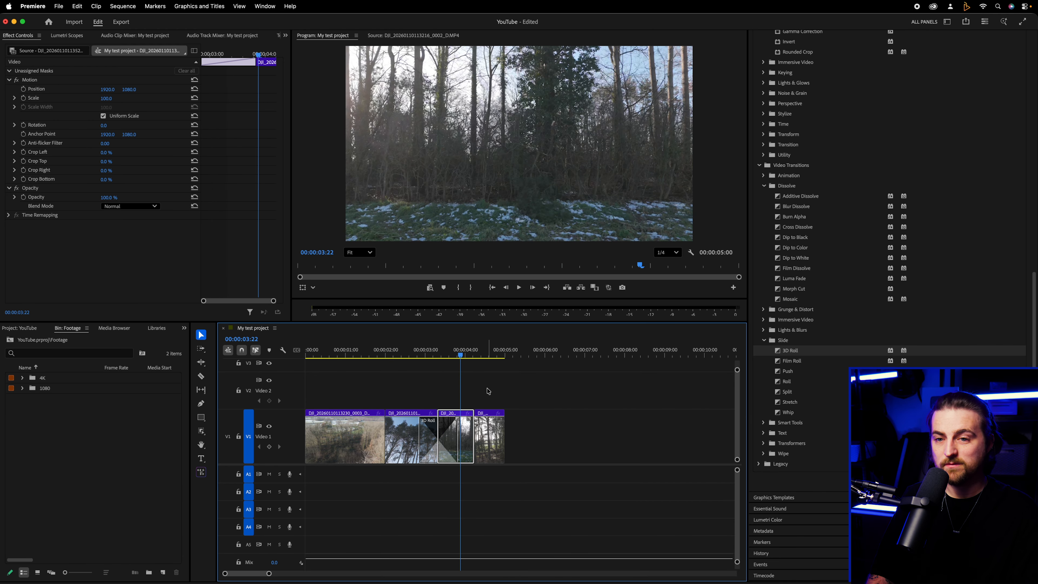
Select the 3D Roll transition on the timeline to view its settings, and delete it
click(439, 444)
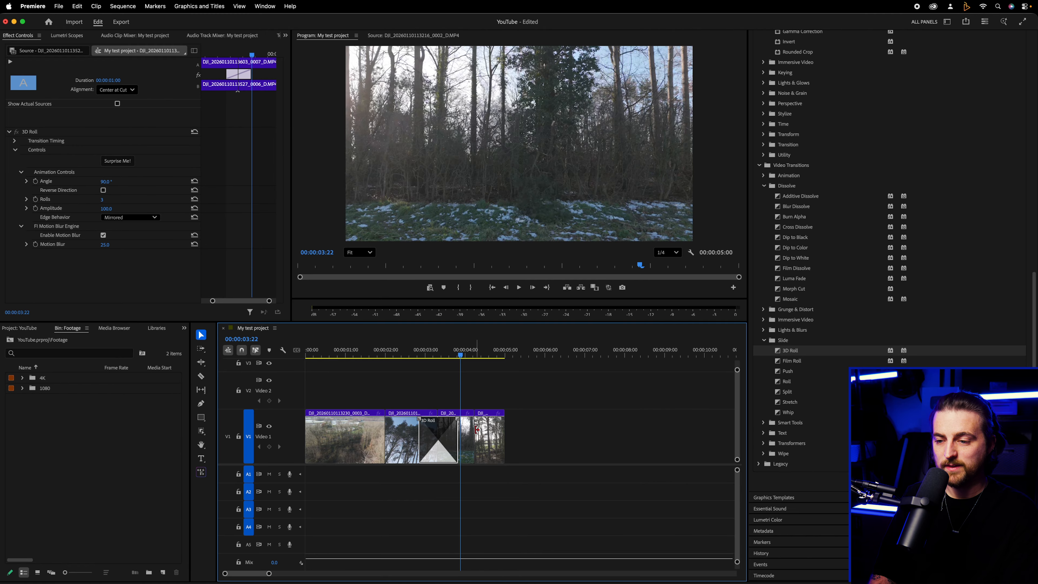
mouse_move(458, 421)
mouse_down()
mouse_move(479, 422)
mouse_move(450, 423)
mouse_up()
key(Delete)
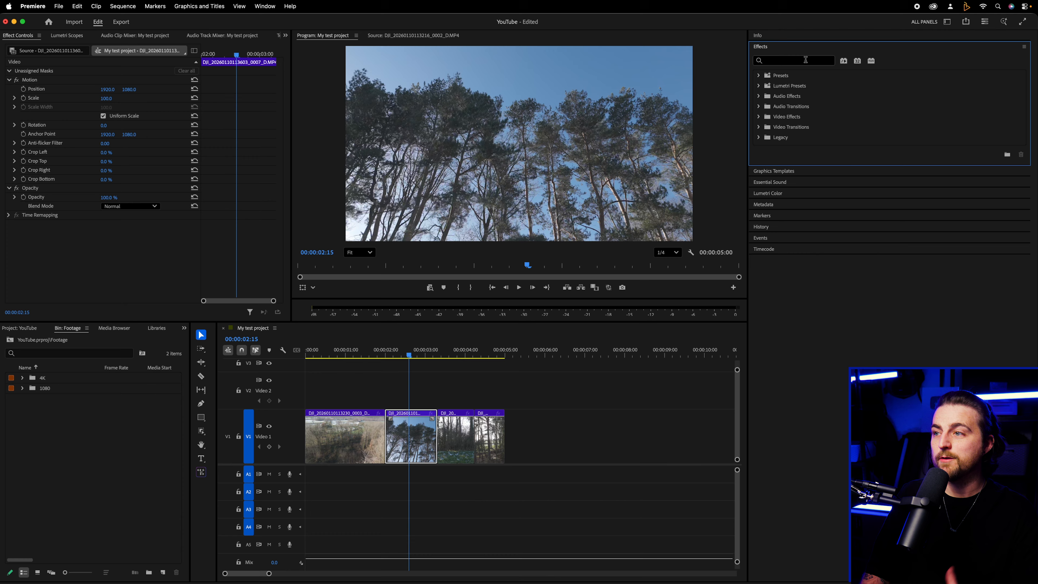
Search the effects for "tint", apply Tint to the second clip, and bring up its settings in Effect Controls
click(800, 62)
text(tint)
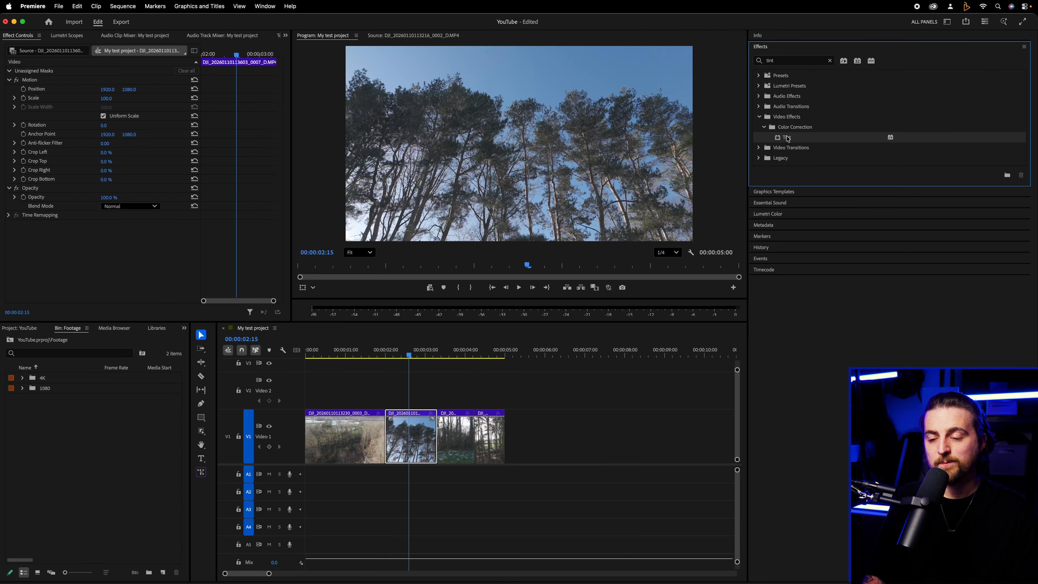
drag(513, 421, 401, 452)
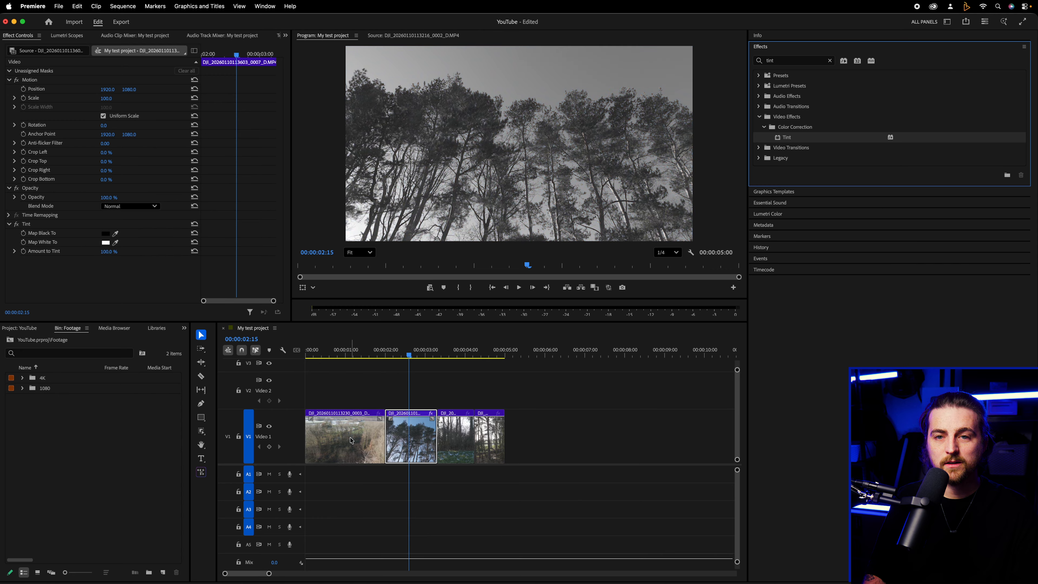
click(27, 36)
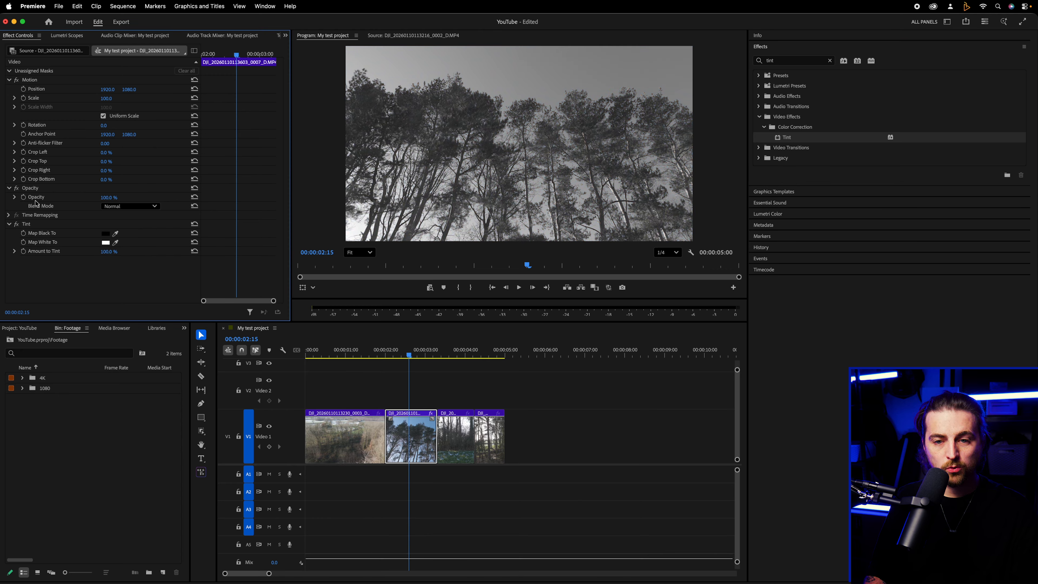